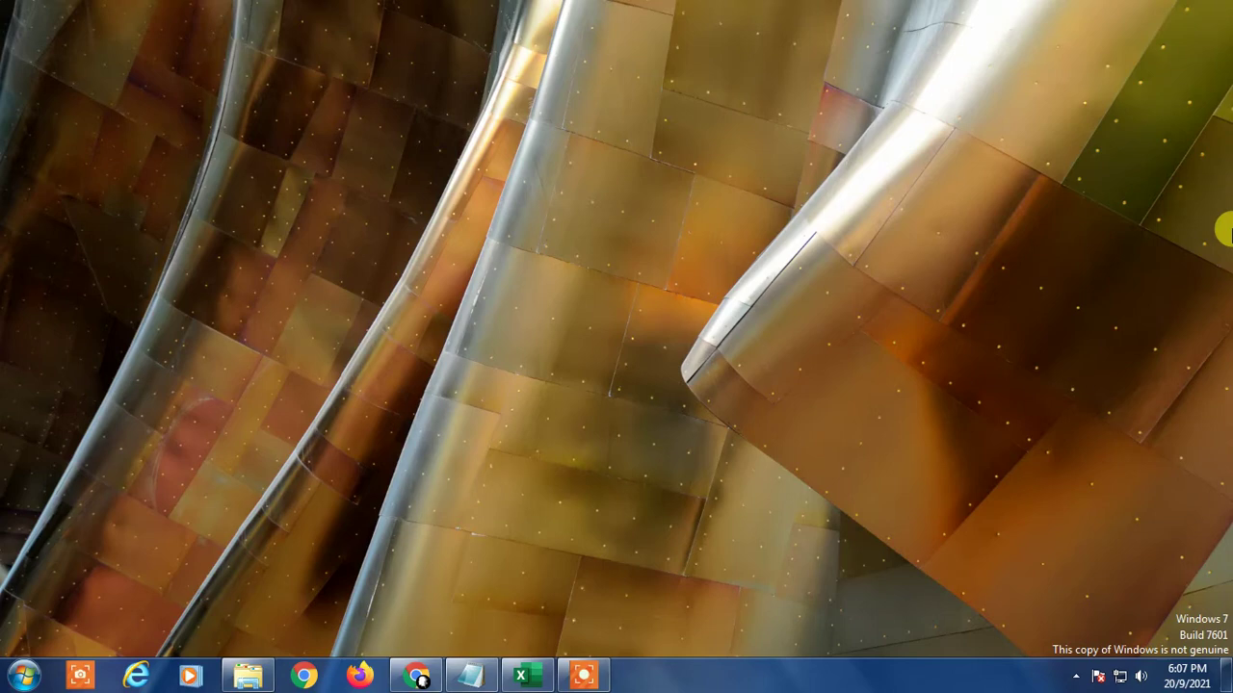
# - Switch to the open "excel work" workbook in Excel
pyautogui.click(521, 676)
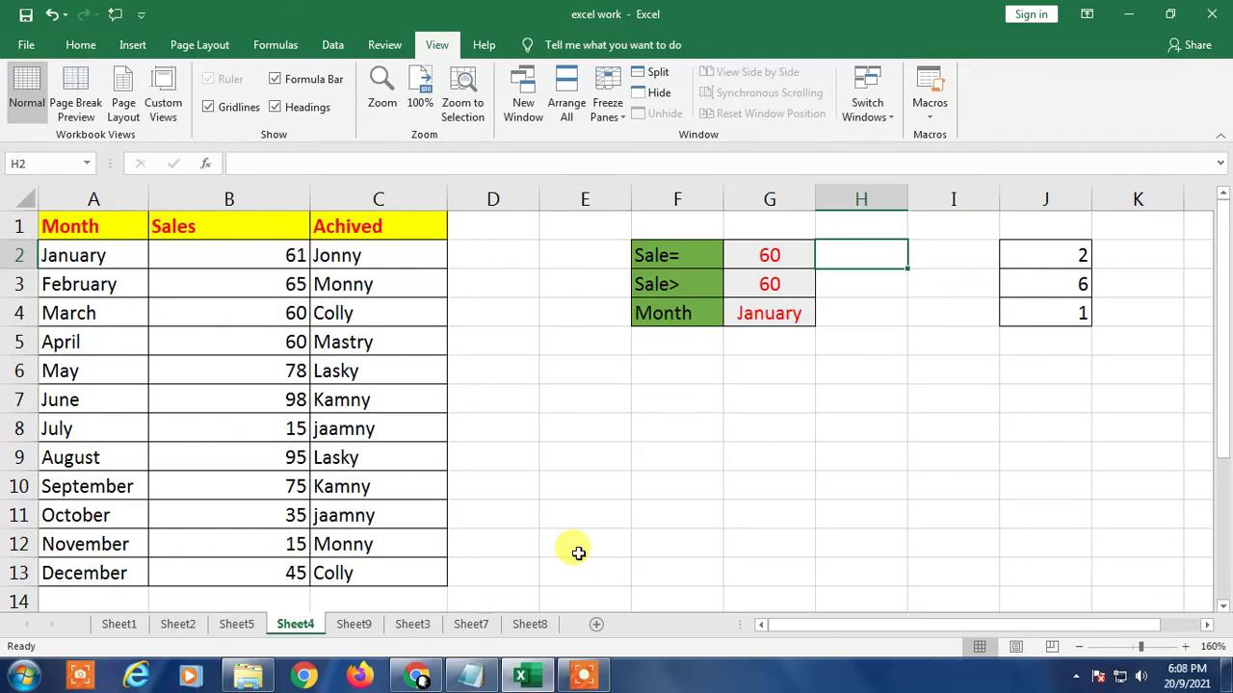
pyautogui.click(574, 401)
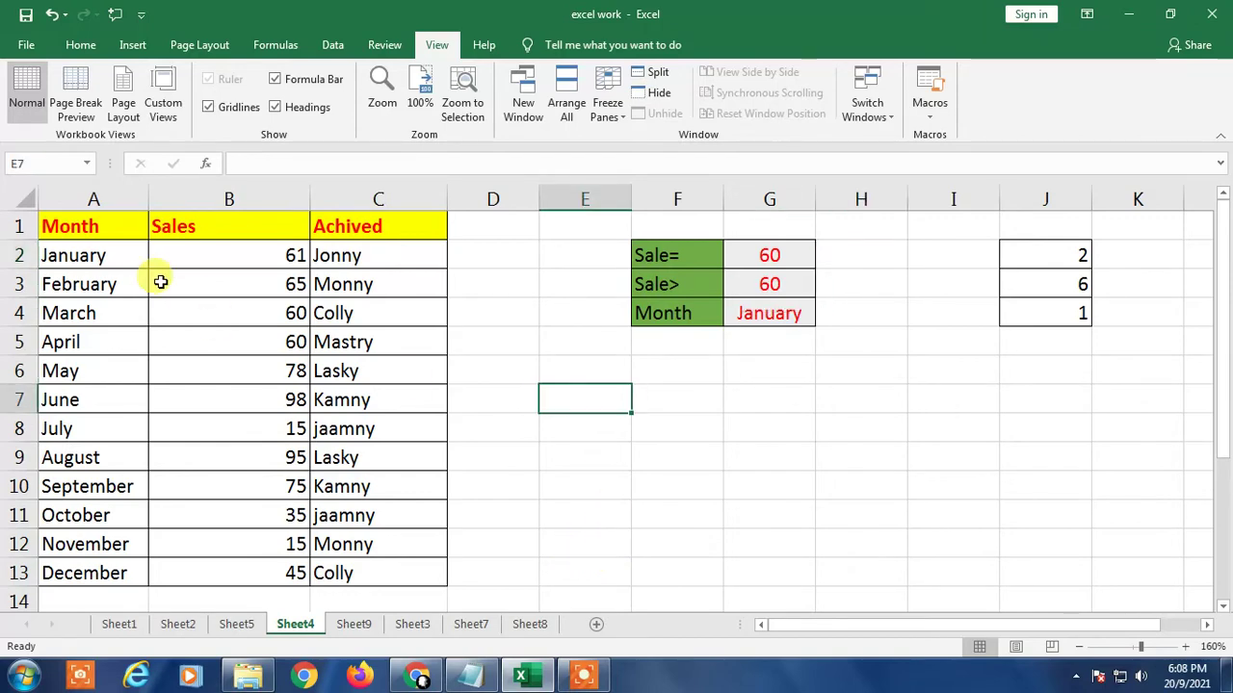
# - Examine the sales table on Sheet4, going through its Month, Sales and Achived columns
pyautogui.click(75, 237)
pyautogui.moveTo(83, 241); pyautogui.dragTo(96, 537)
pyautogui.click(658, 385)
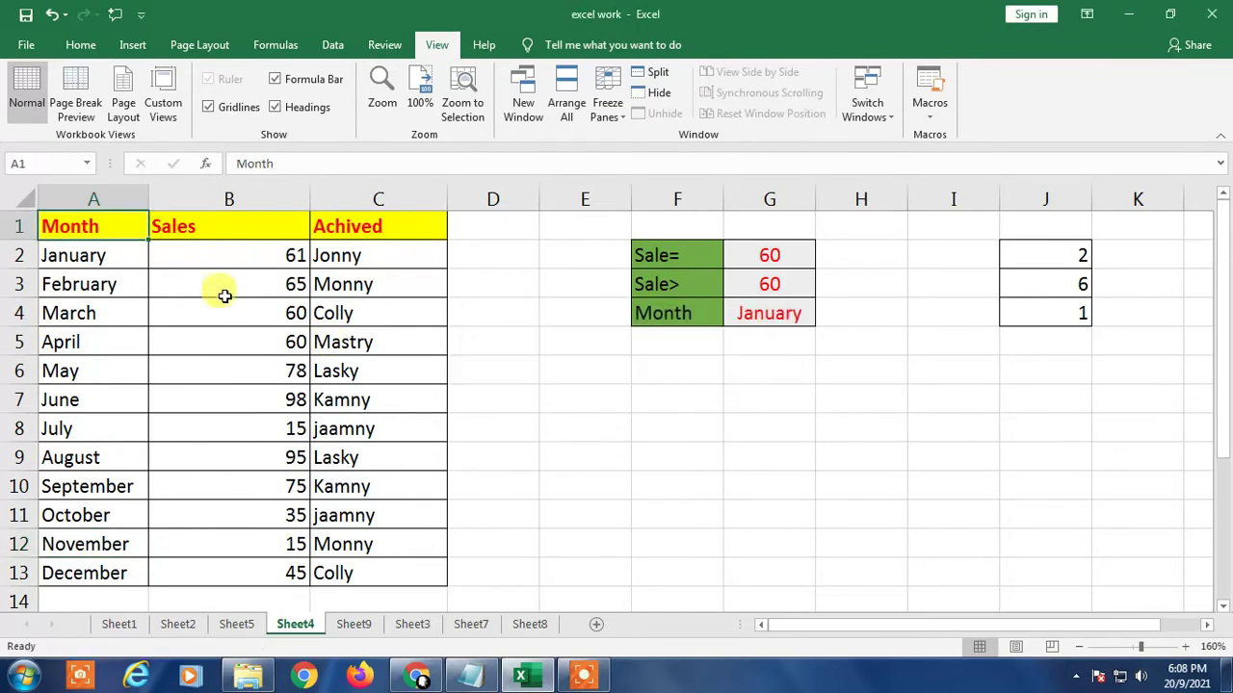
pyautogui.click(231, 260)
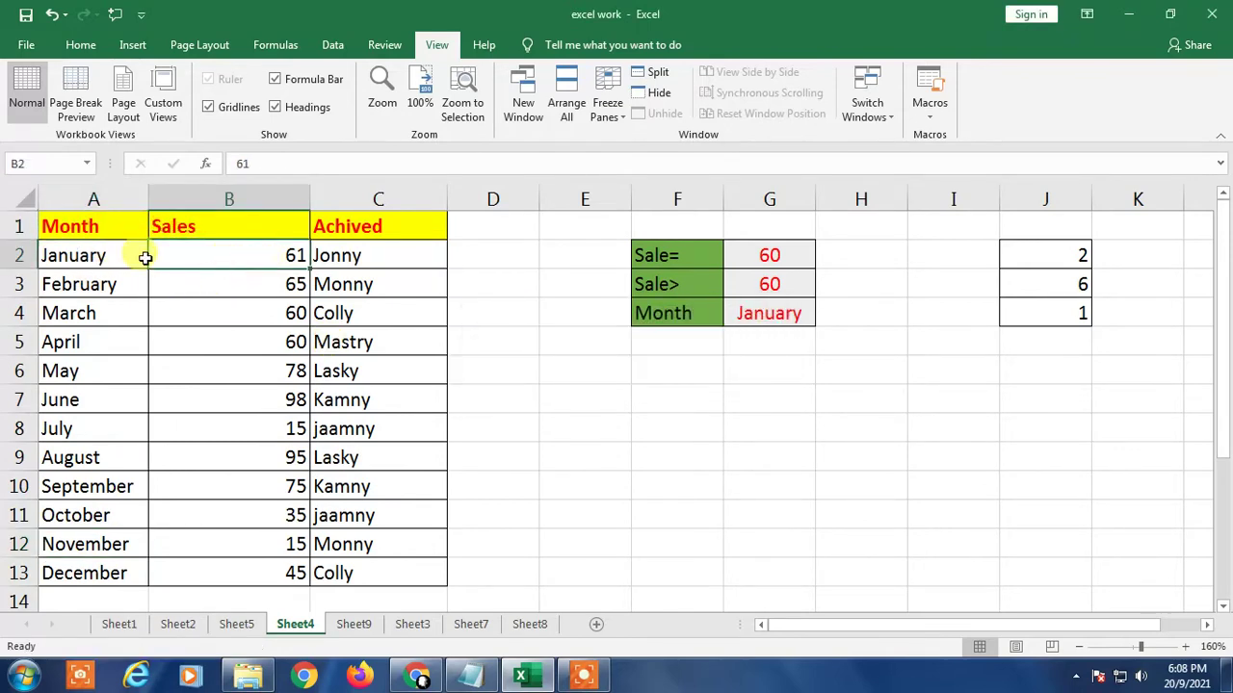
pyautogui.click(96, 227)
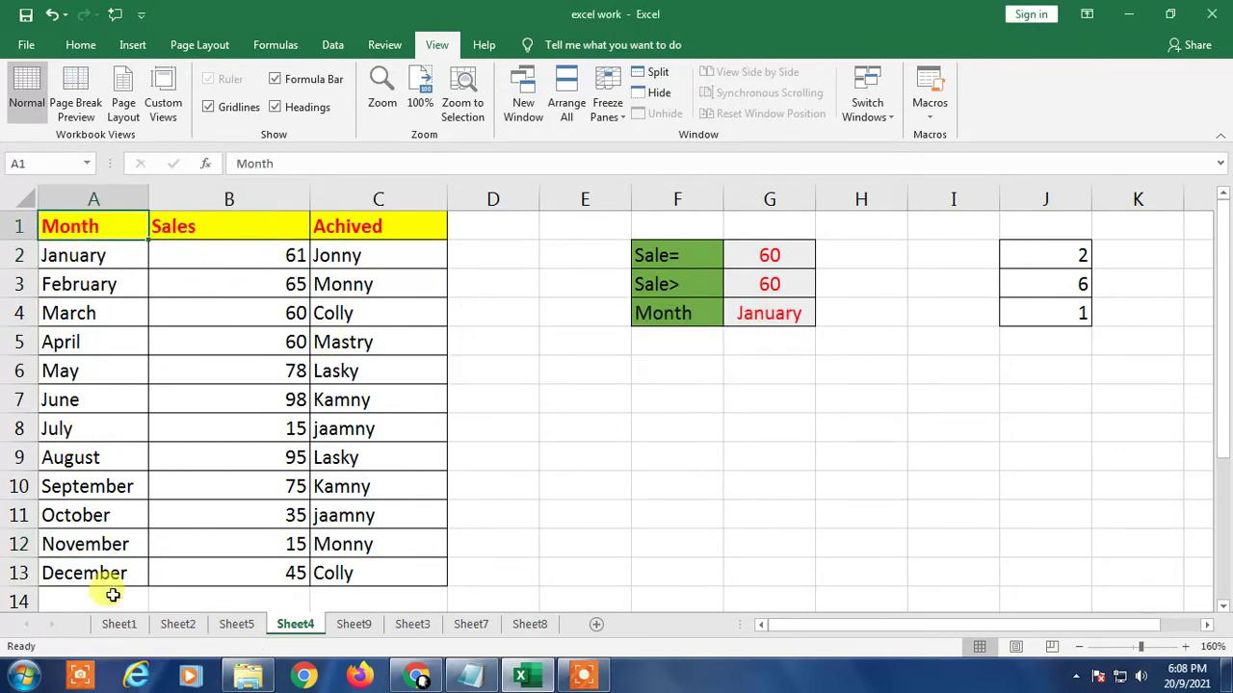
pyautogui.click(91, 253)
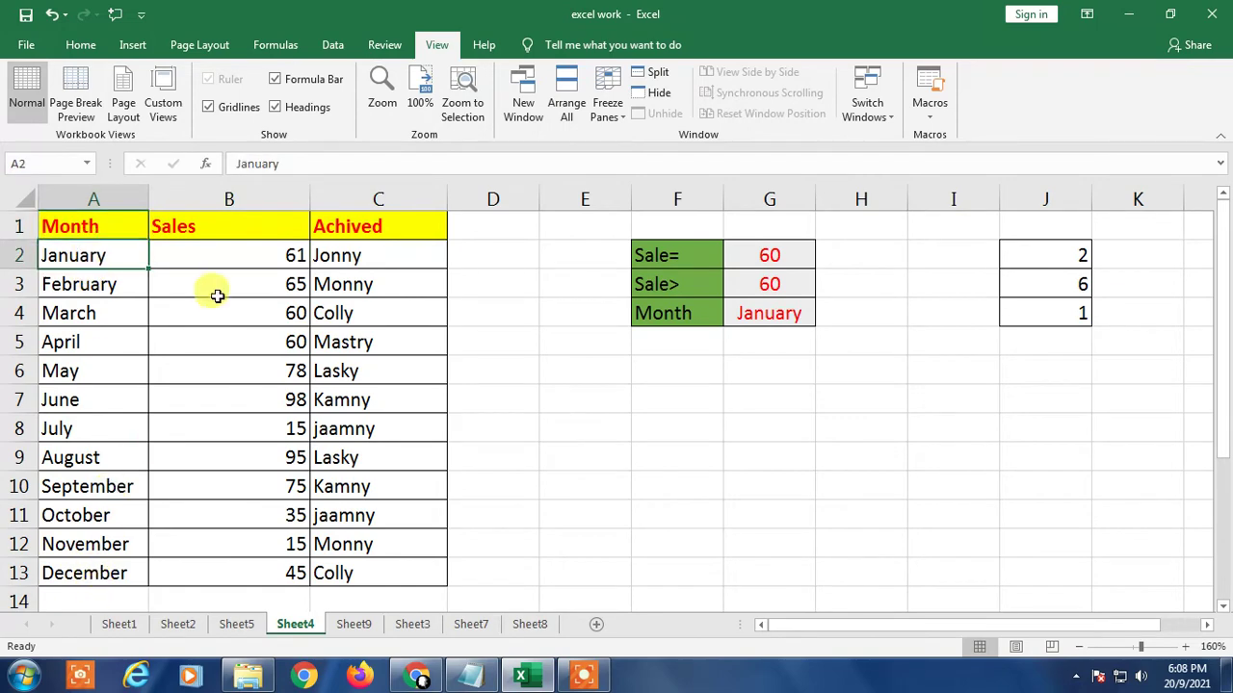
pyautogui.click(250, 244)
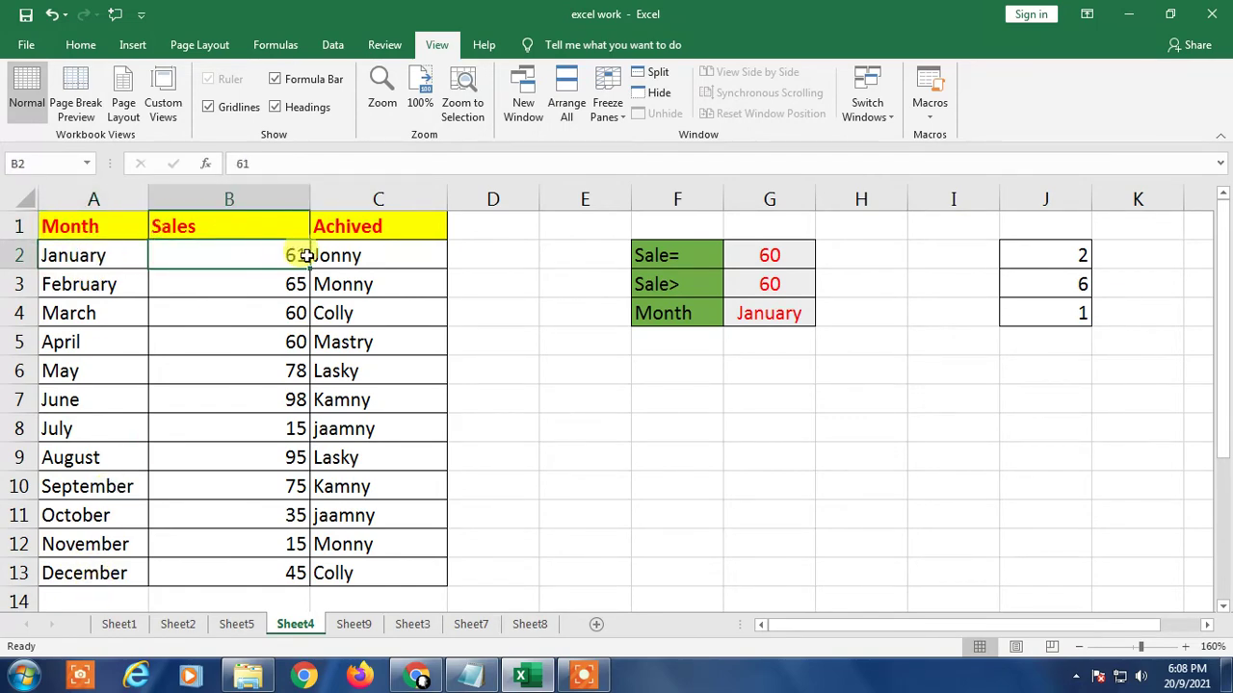
pyautogui.click(247, 430)
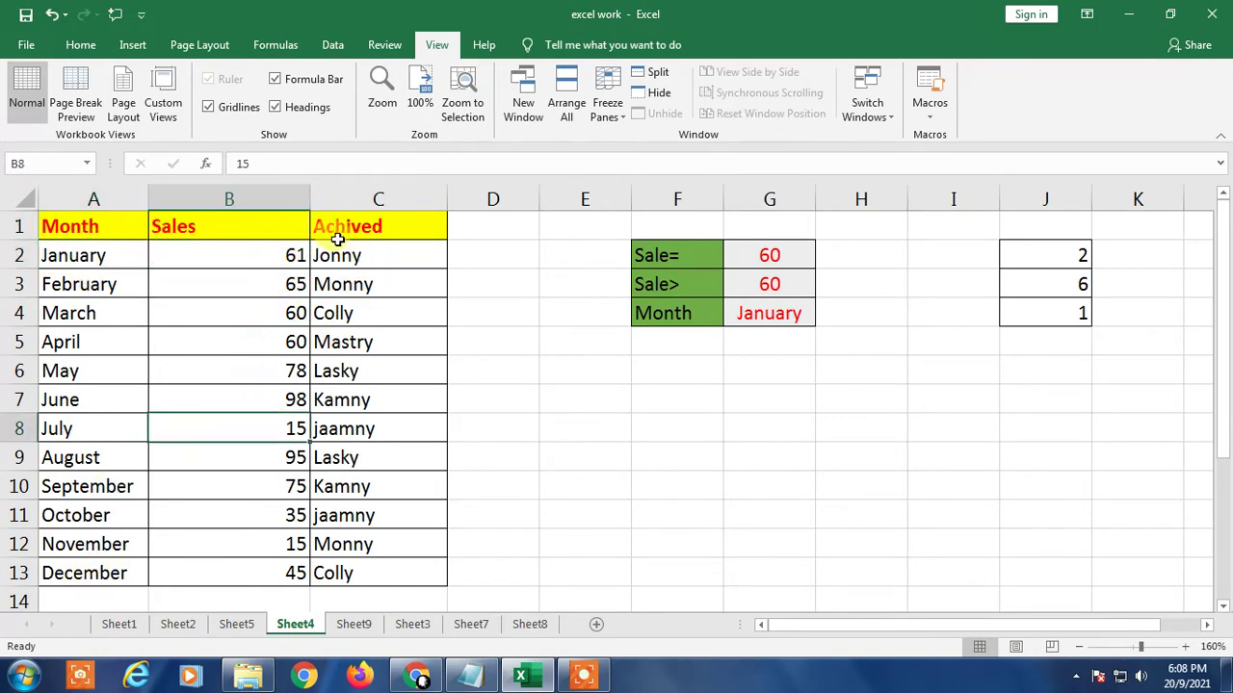
pyautogui.click(376, 224)
pyautogui.click(359, 256)
pyautogui.click(372, 283)
pyautogui.click(364, 371)
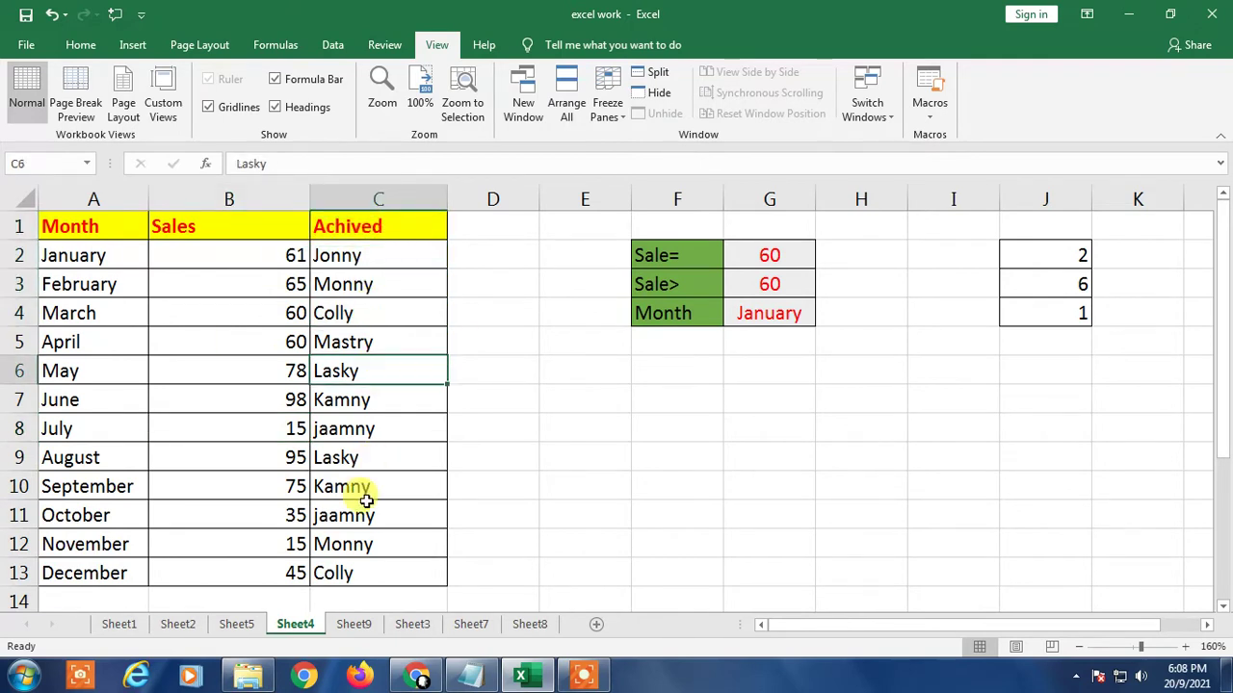
pyautogui.click(361, 515)
pyautogui.click(677, 449)
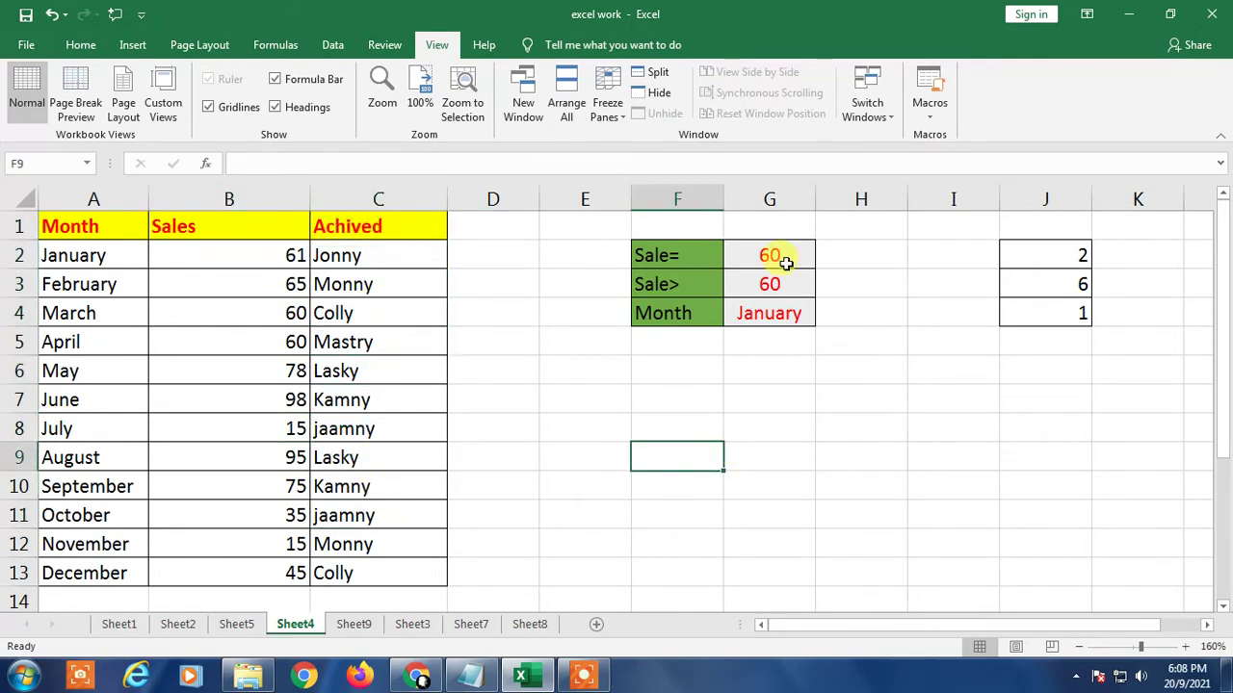
# - Review the Sale=, Sale> and Month criteria in F2:G4 beside the sales table
pyautogui.click(752, 252)
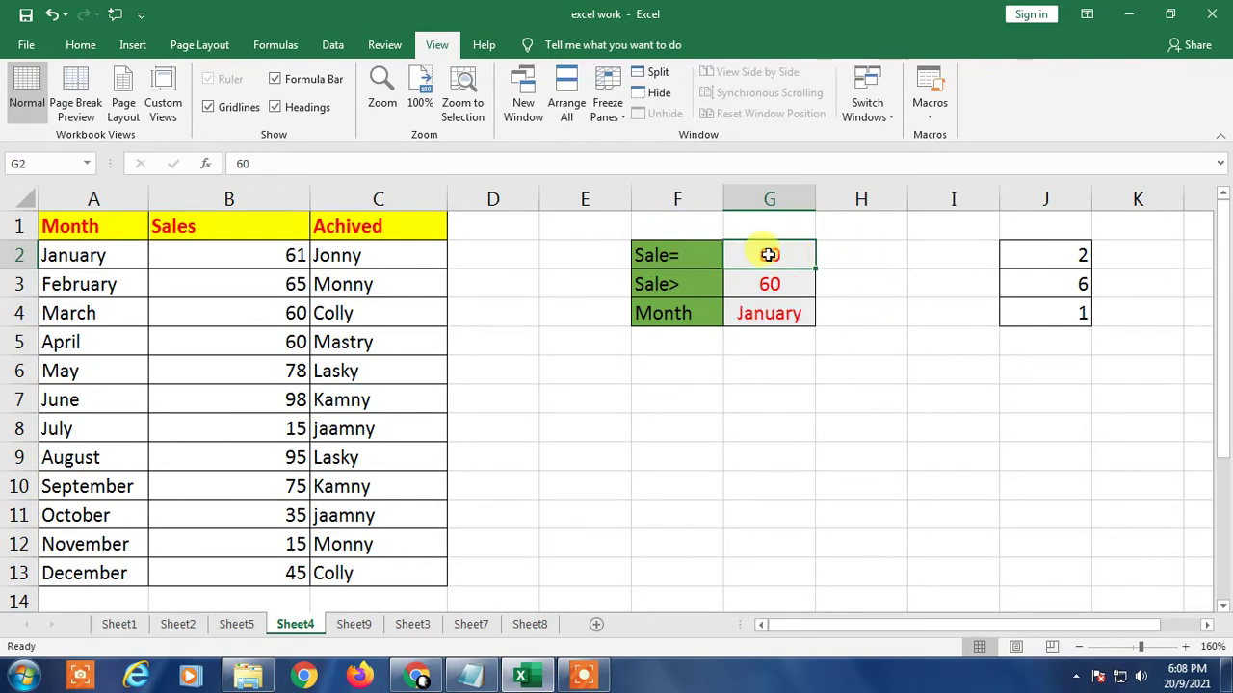
pyautogui.click(674, 289)
pyautogui.click(758, 284)
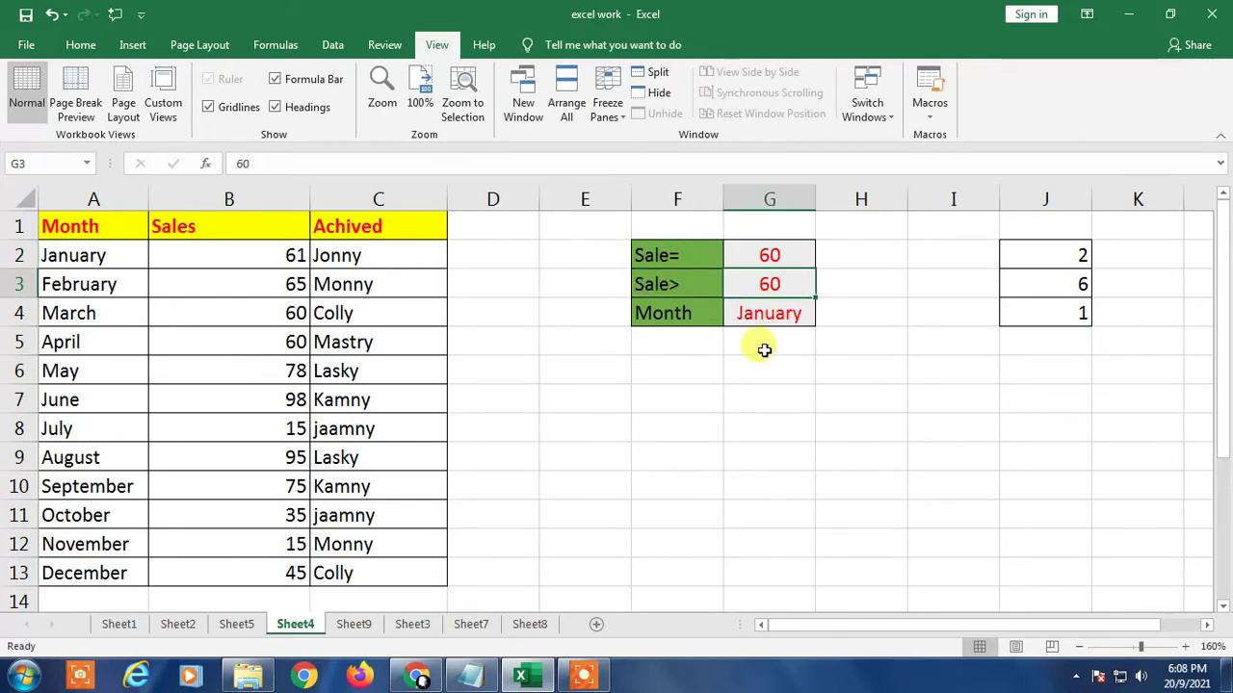
pyautogui.click(644, 311)
pyautogui.click(738, 318)
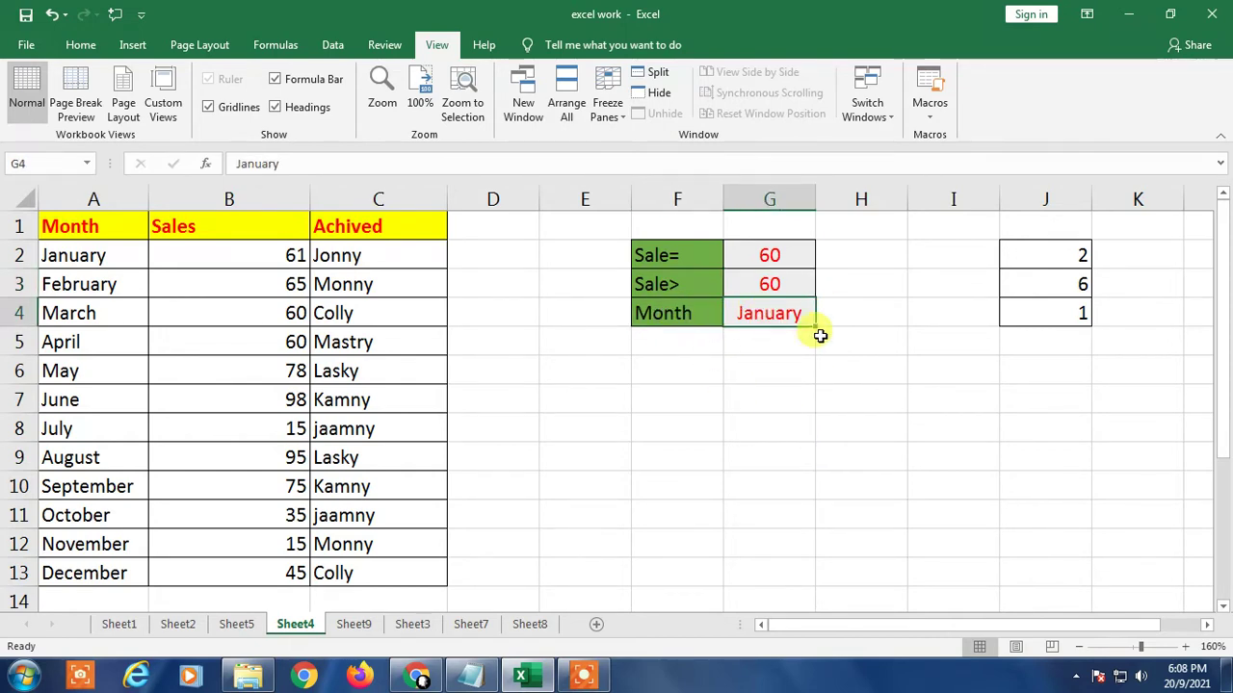
pyautogui.click(781, 253)
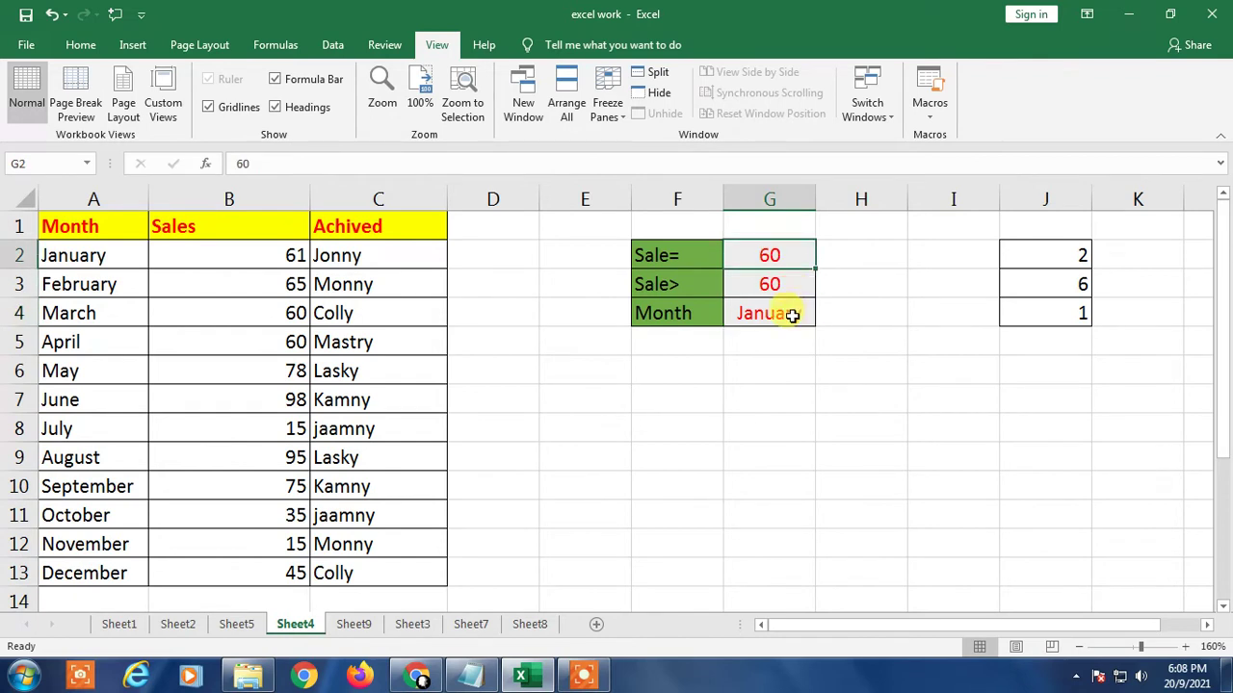
pyautogui.click(790, 313)
pyautogui.click(663, 253)
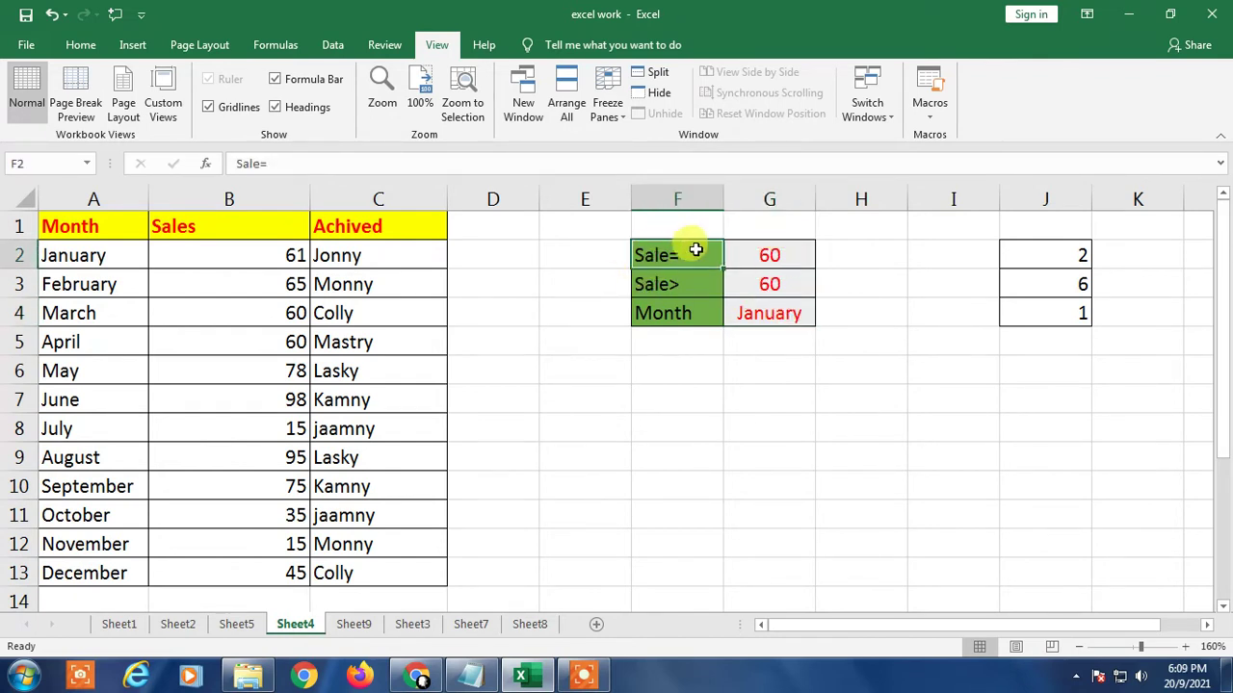
# - Enter =COUNTIF(B2:B13,60) in H2 to count the sales equal to 60
pyautogui.click(821, 255)
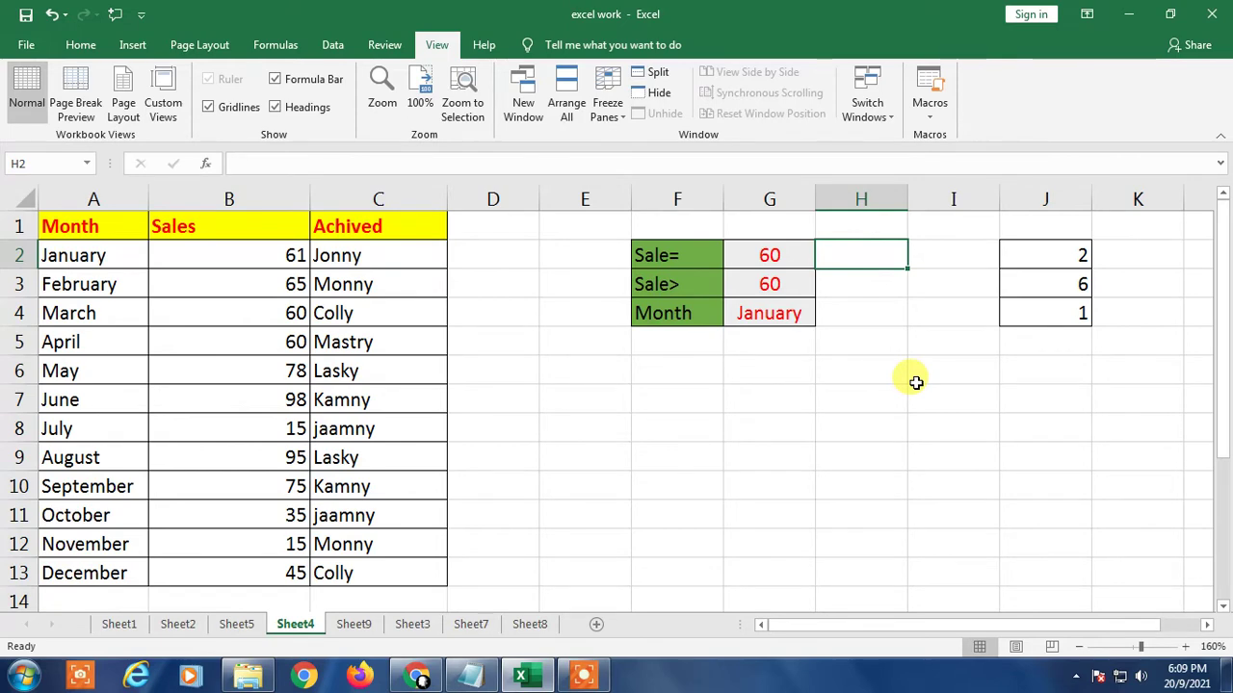
pyautogui.write('=')
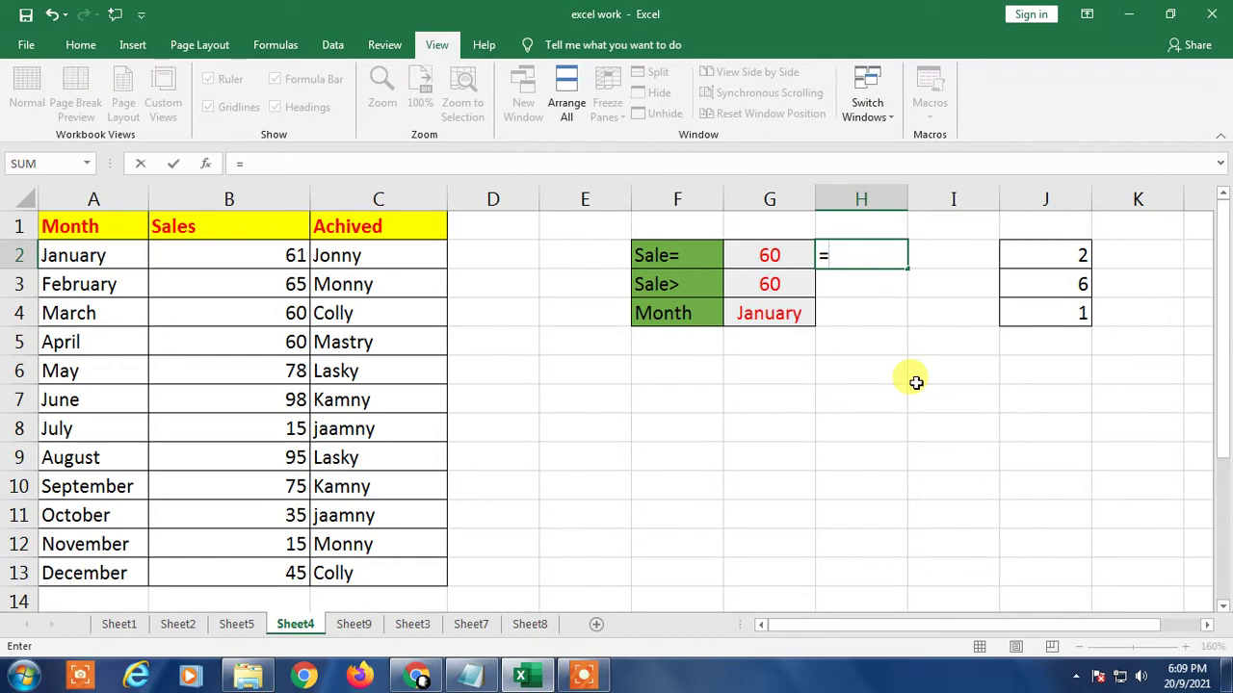
pyautogui.write('countif')
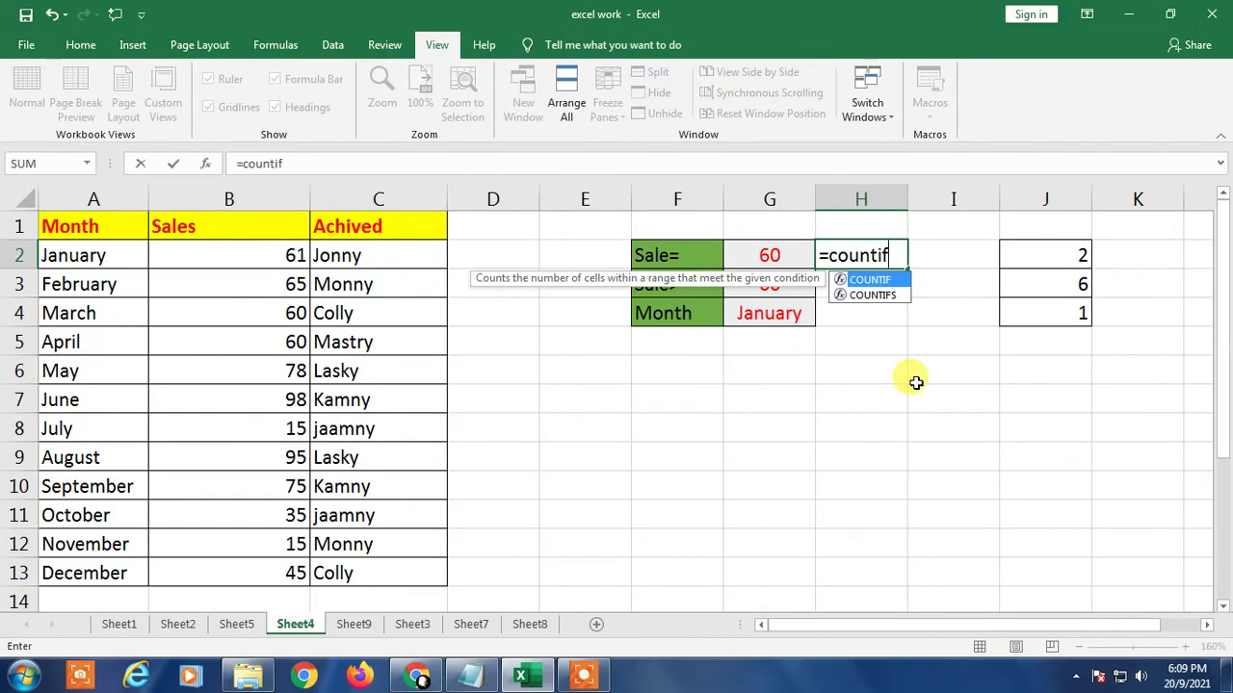
pyautogui.press('Tab')
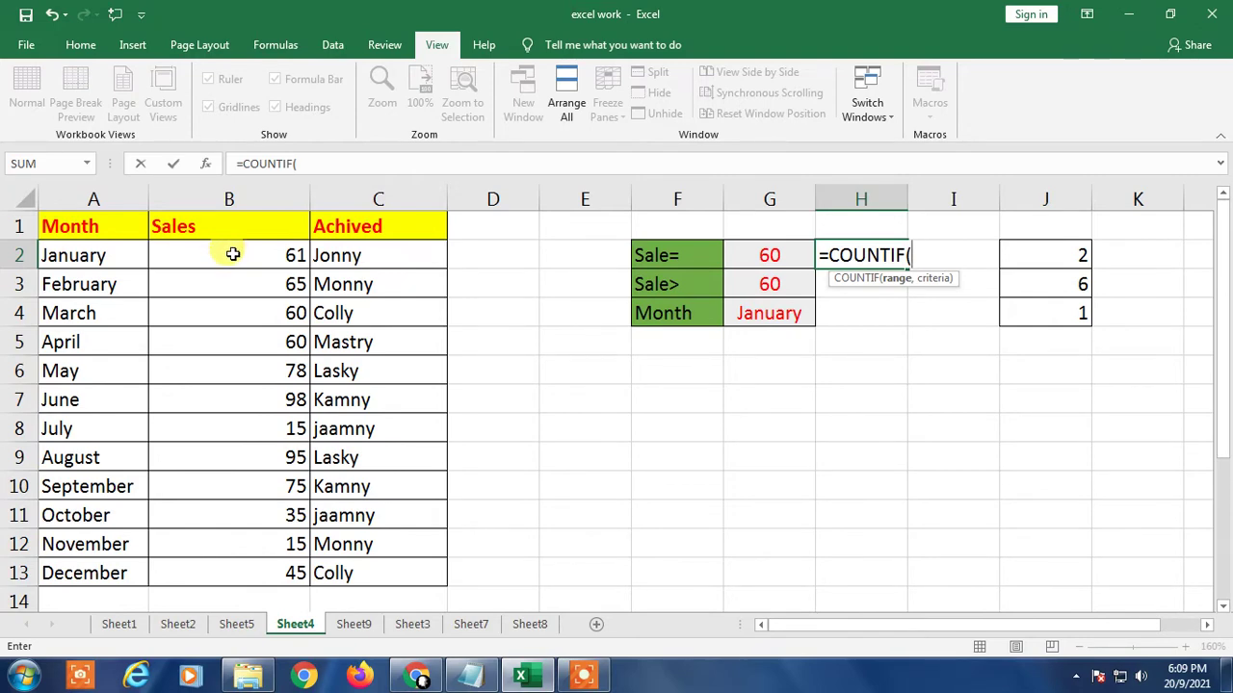
pyautogui.moveTo(232, 254); pyautogui.dragTo(227, 577)
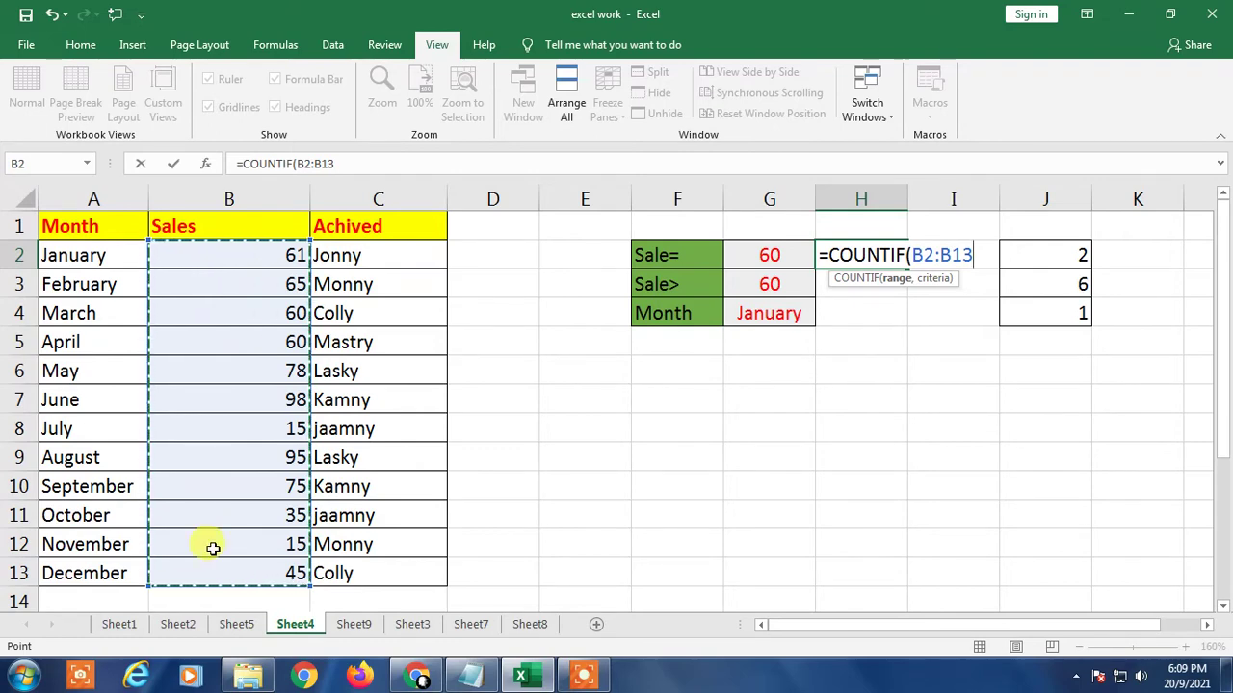
pyautogui.write(',')
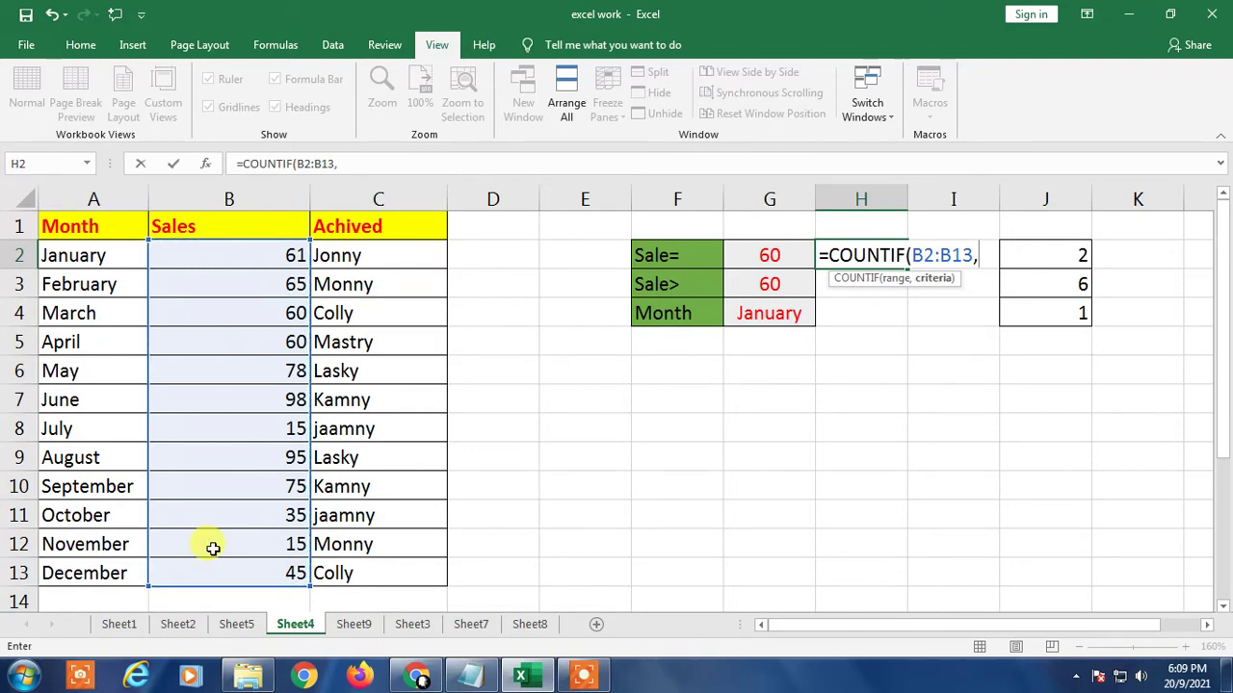
pyautogui.write('60)')
pyautogui.press('Return')
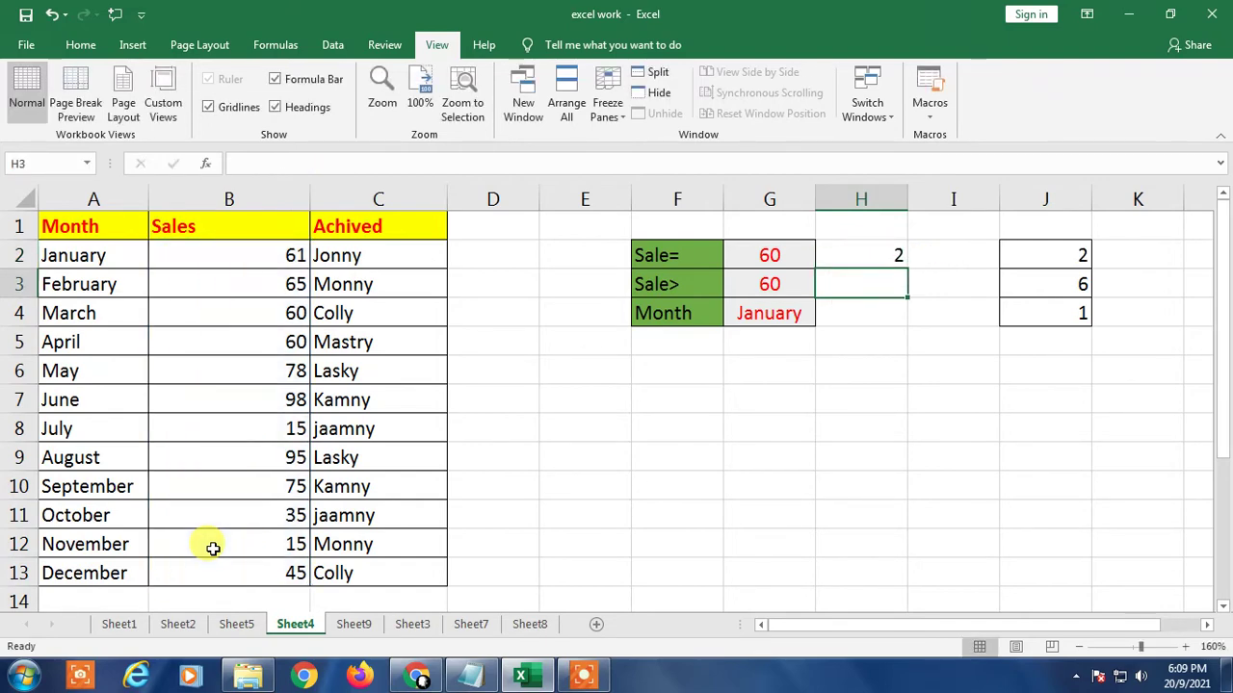
# - Check the COUNTIF formula in H2 against the March and April sales and the Sale= criterion in G2
pyautogui.press('Up')
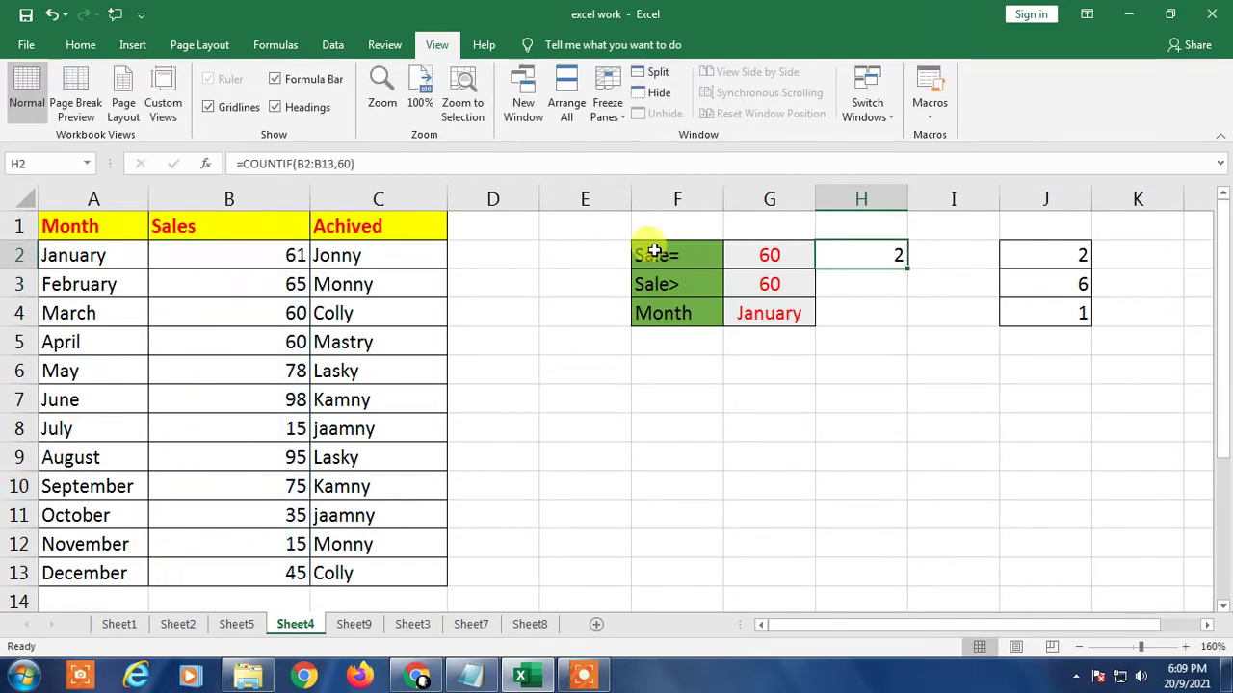
pyautogui.click(296, 308)
pyautogui.click(298, 338)
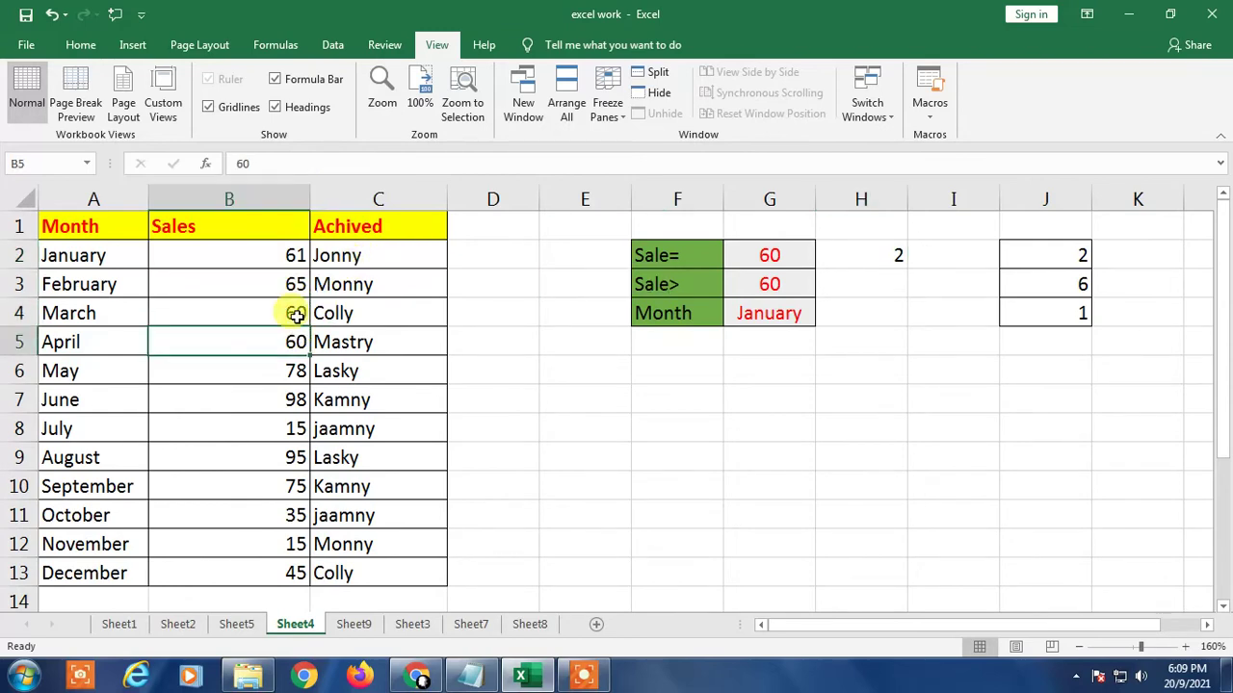
pyautogui.click(766, 252)
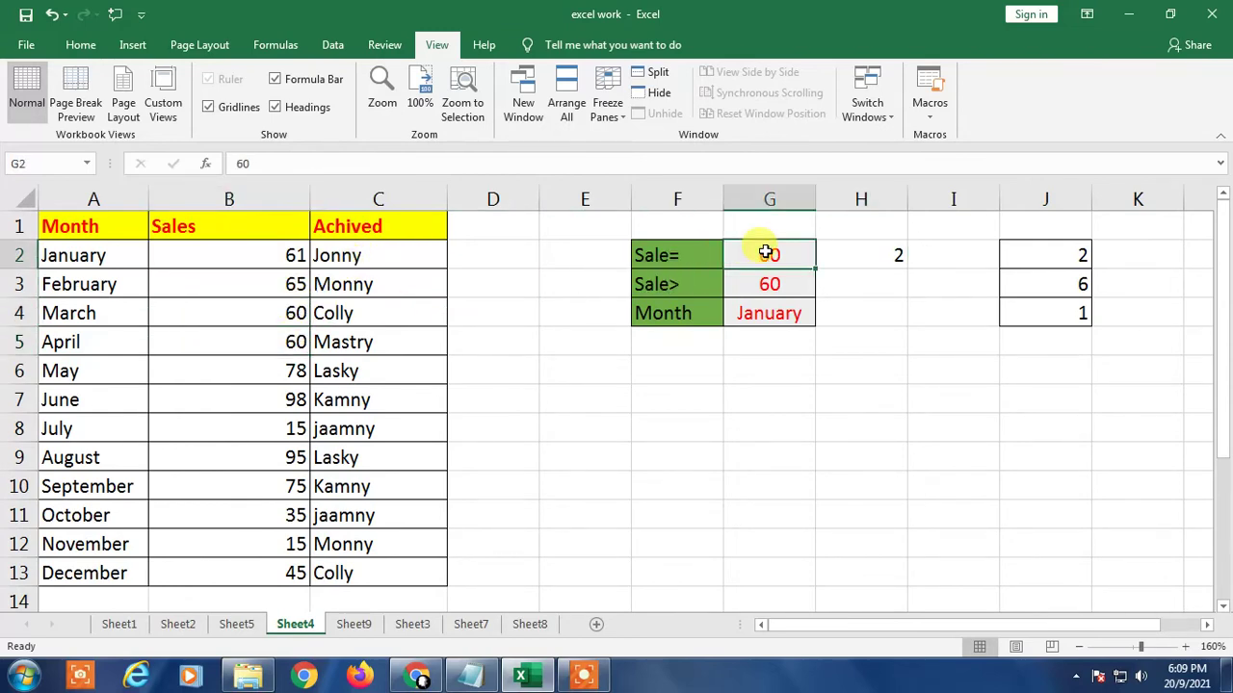
pyautogui.press('F2')
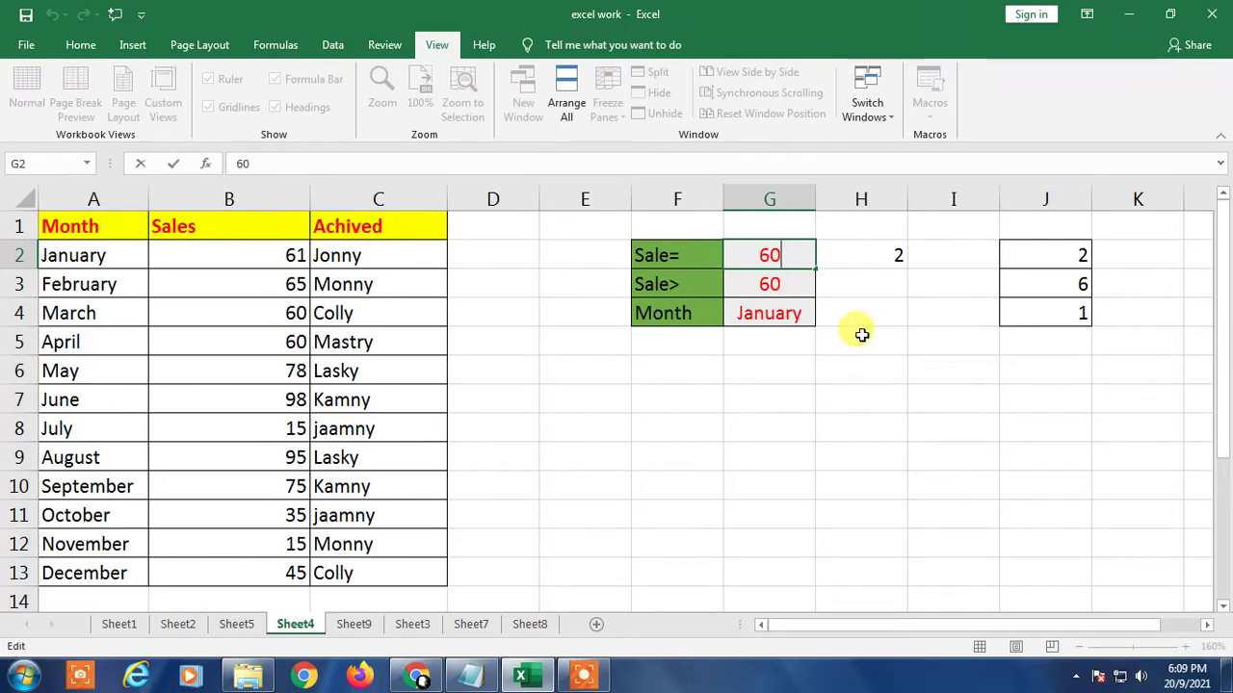
pyautogui.click(862, 334)
pyautogui.doubleClick(767, 253)
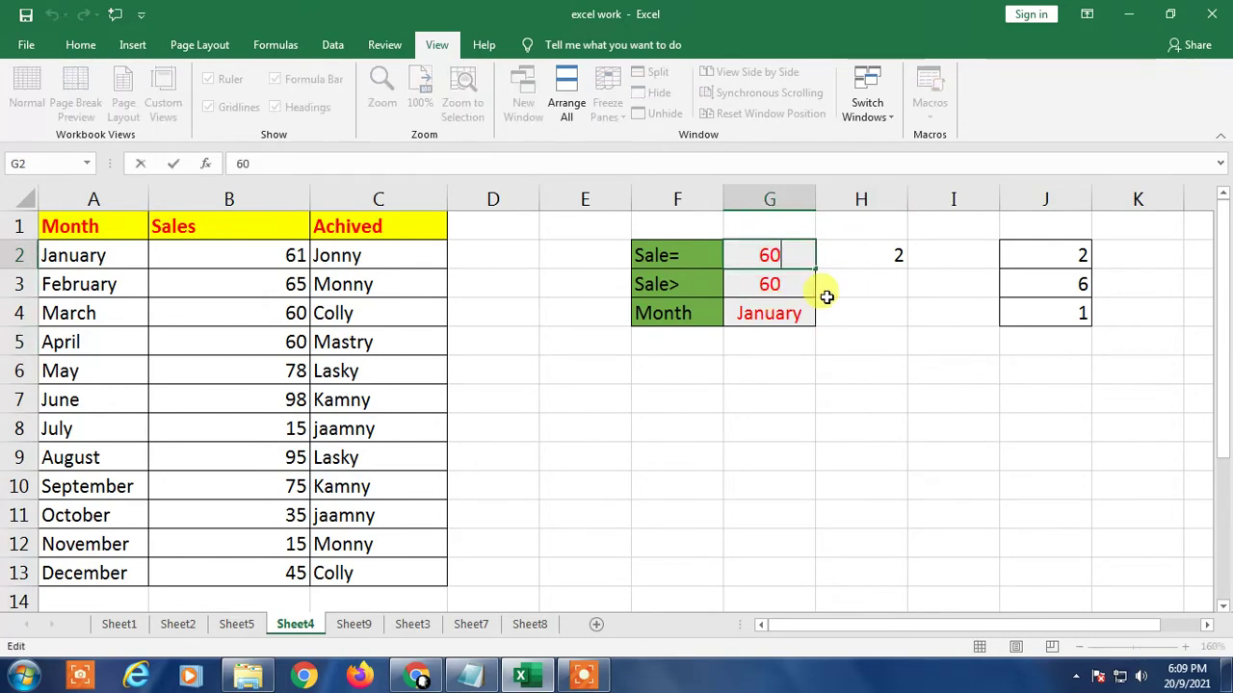
pyautogui.click(886, 266)
pyautogui.doubleClick(896, 269)
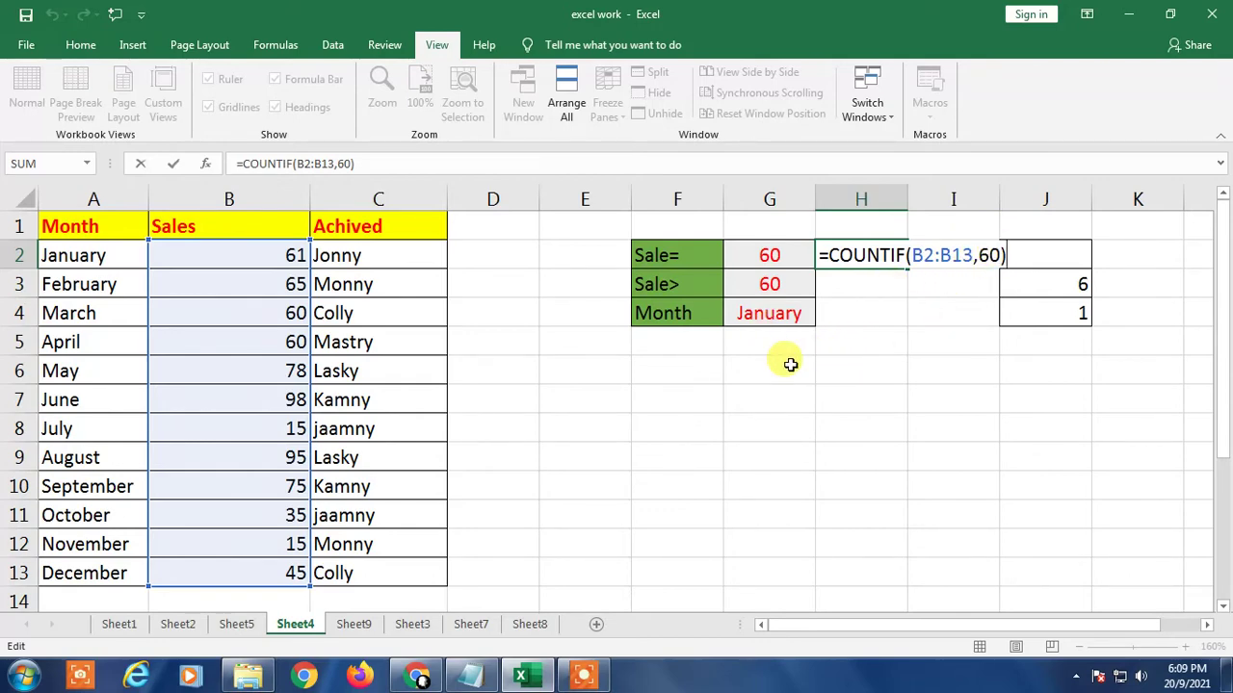
pyautogui.click(755, 347)
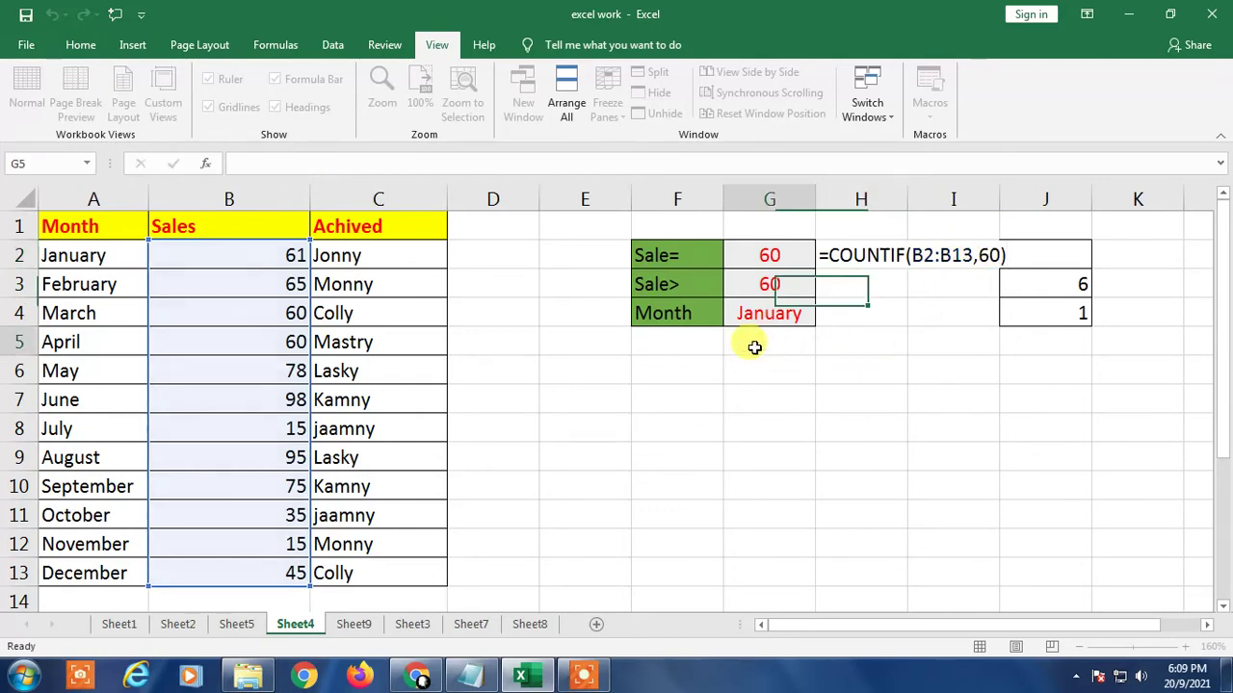
# - Set the Sale= criterion in G2 to 70 to test whether the counts in H2 and J2 respond, and inspect H2's formula
pyautogui.click(755, 258)
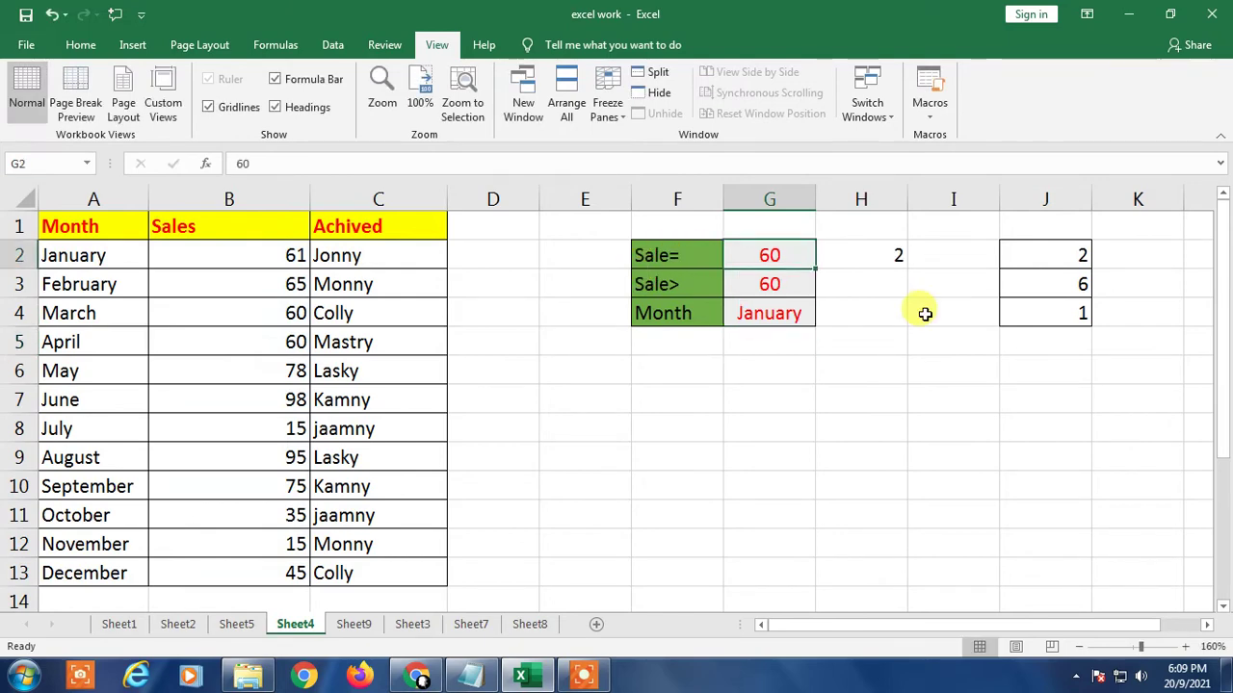
pyautogui.write('70')
pyautogui.press('Return')
pyautogui.press('Up')
pyautogui.press('Right')
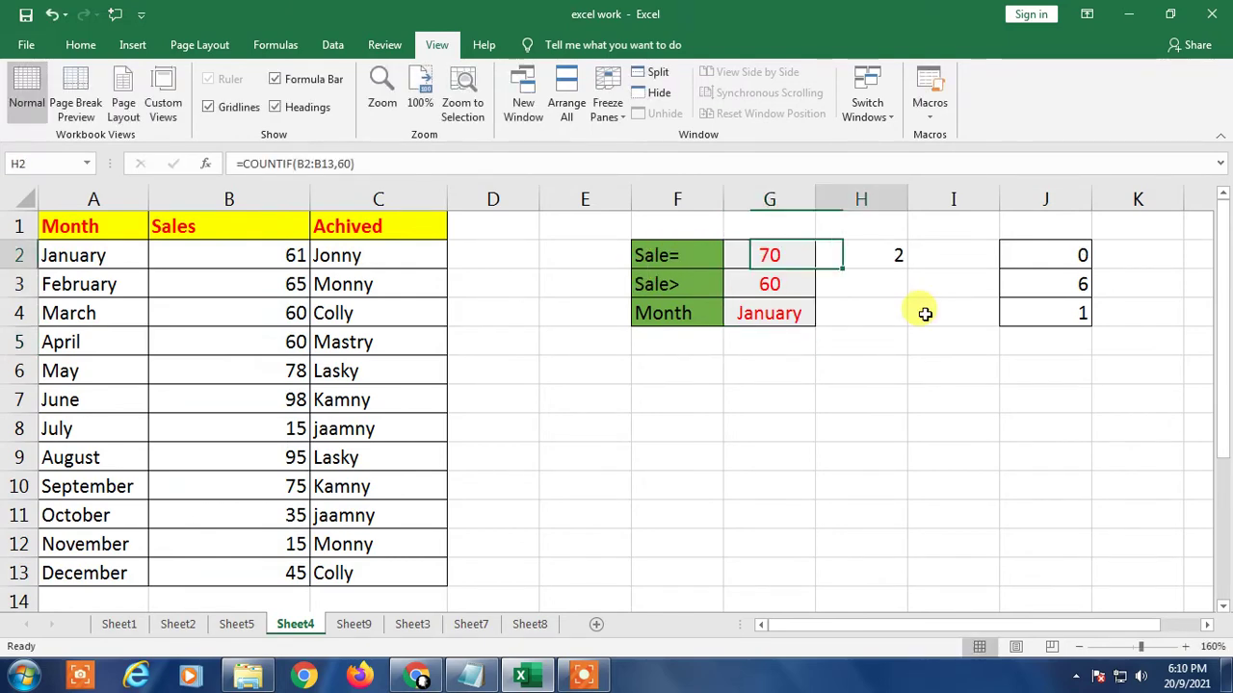
pyautogui.press('Right')
pyautogui.press('Right')
pyautogui.press('Right')
pyautogui.press('Left')
pyautogui.press('Left')
pyautogui.press('Left')
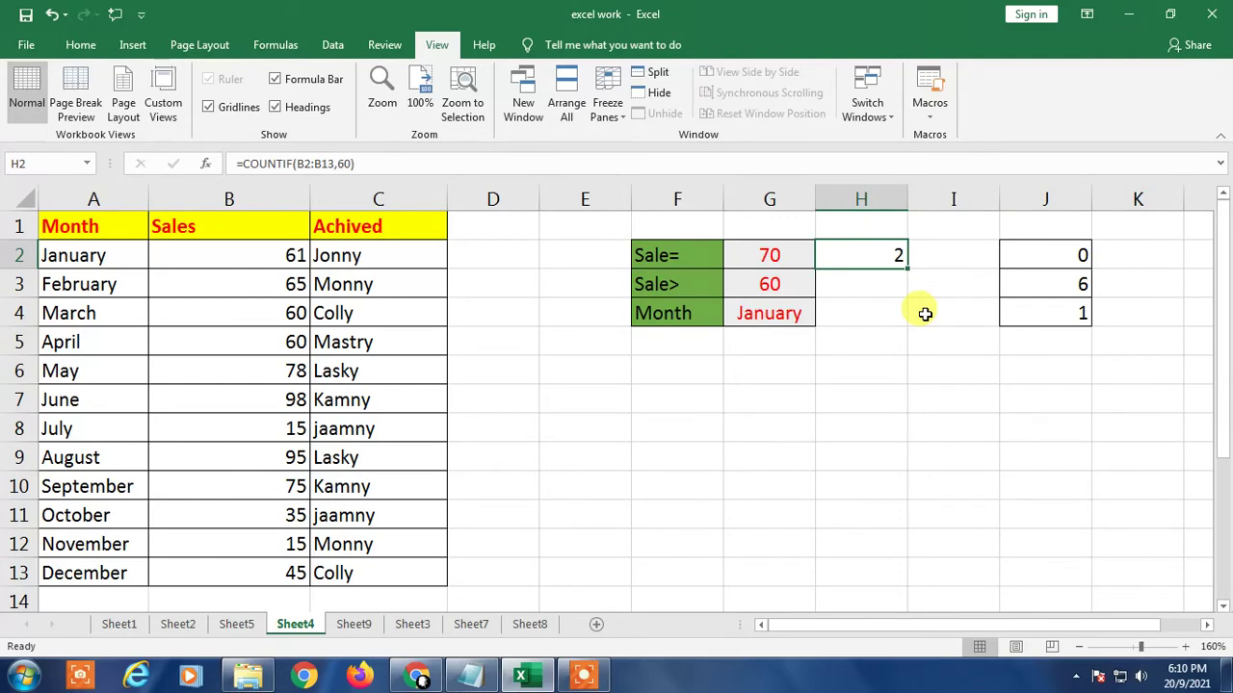
pyautogui.press('Right')
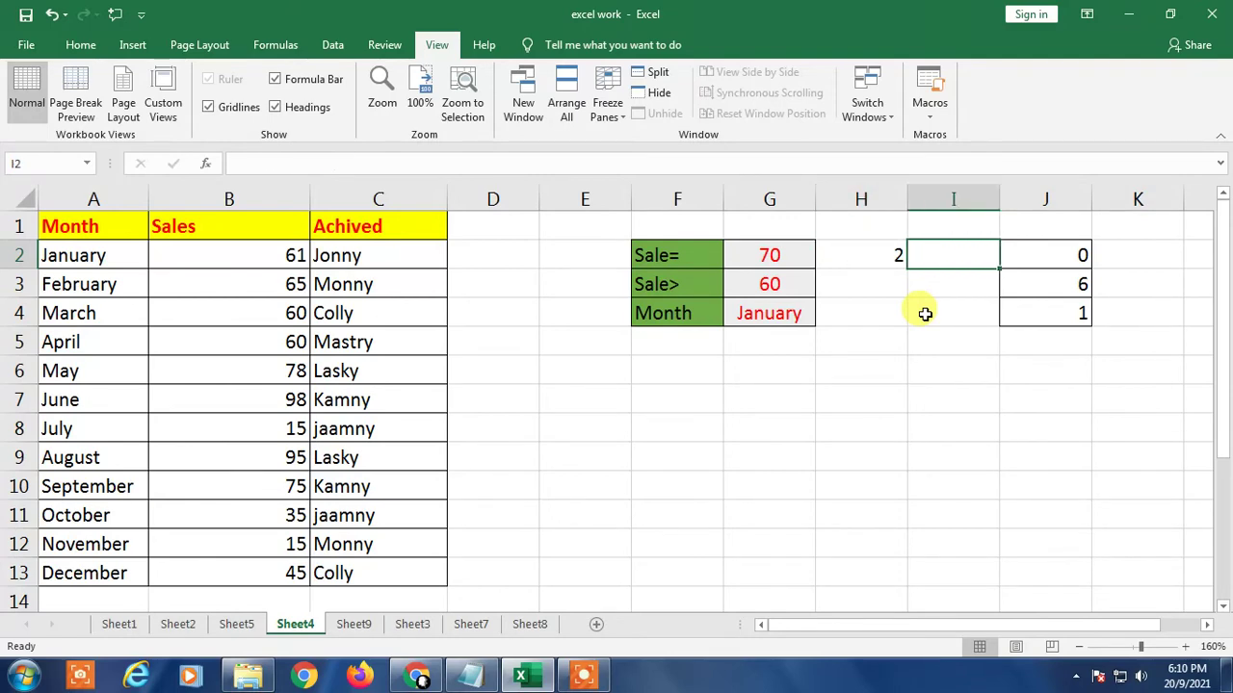
pyautogui.press('Left')
pyautogui.press('F2')
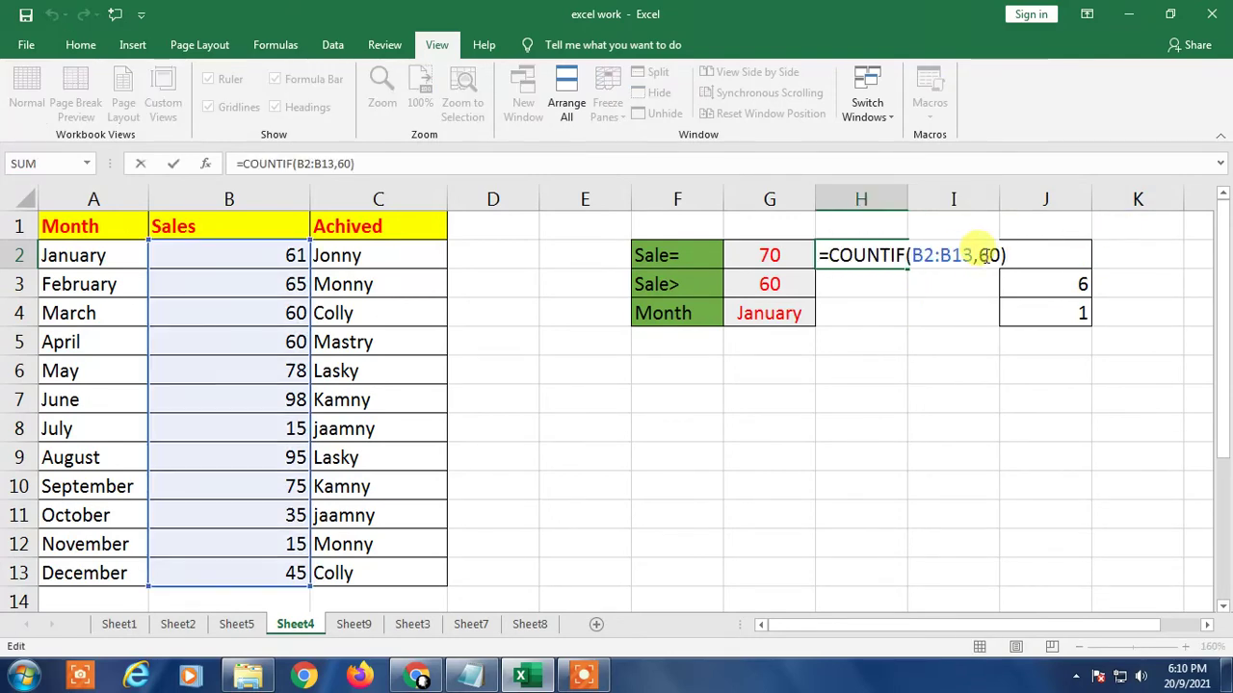
# - Set the Sale= criterion in G2 back to 60
pyautogui.click(785, 257)
pyautogui.write('60')
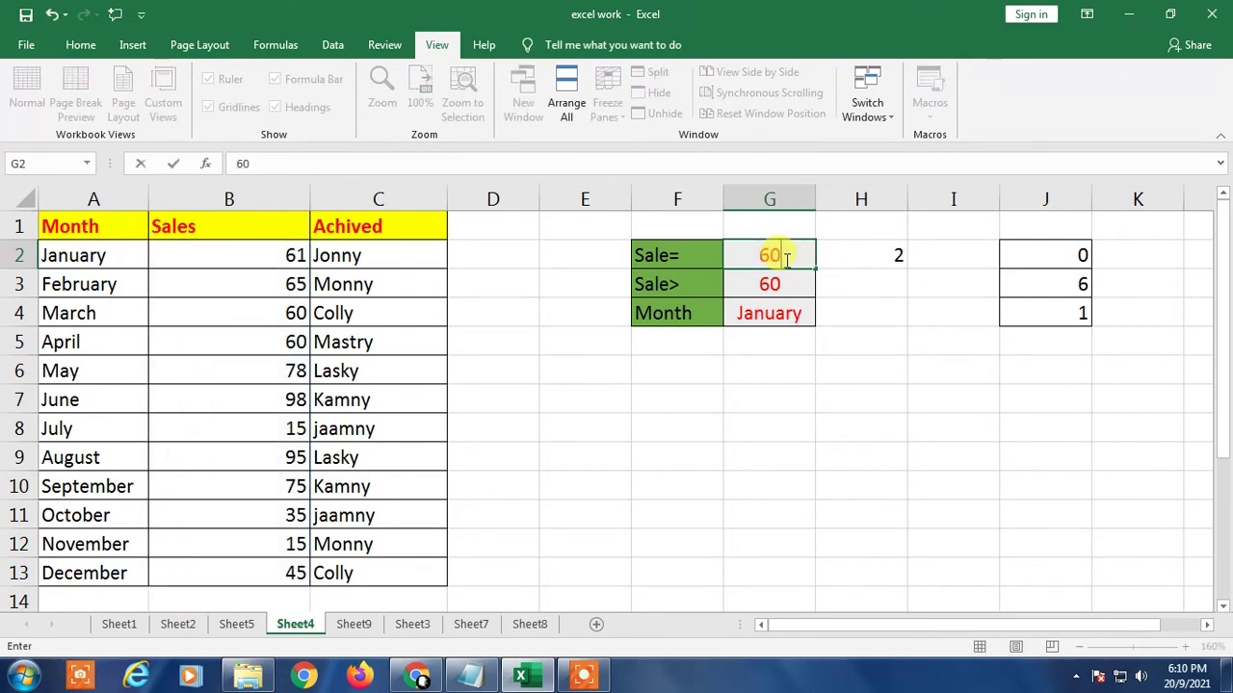
pyautogui.press('Return')
# - Replace the fixed criterion in H2's COUNTIF with a reference to G2, making it =COUNTIF(B2:B13,G2)
pyautogui.press('Up')
pyautogui.press('Right')
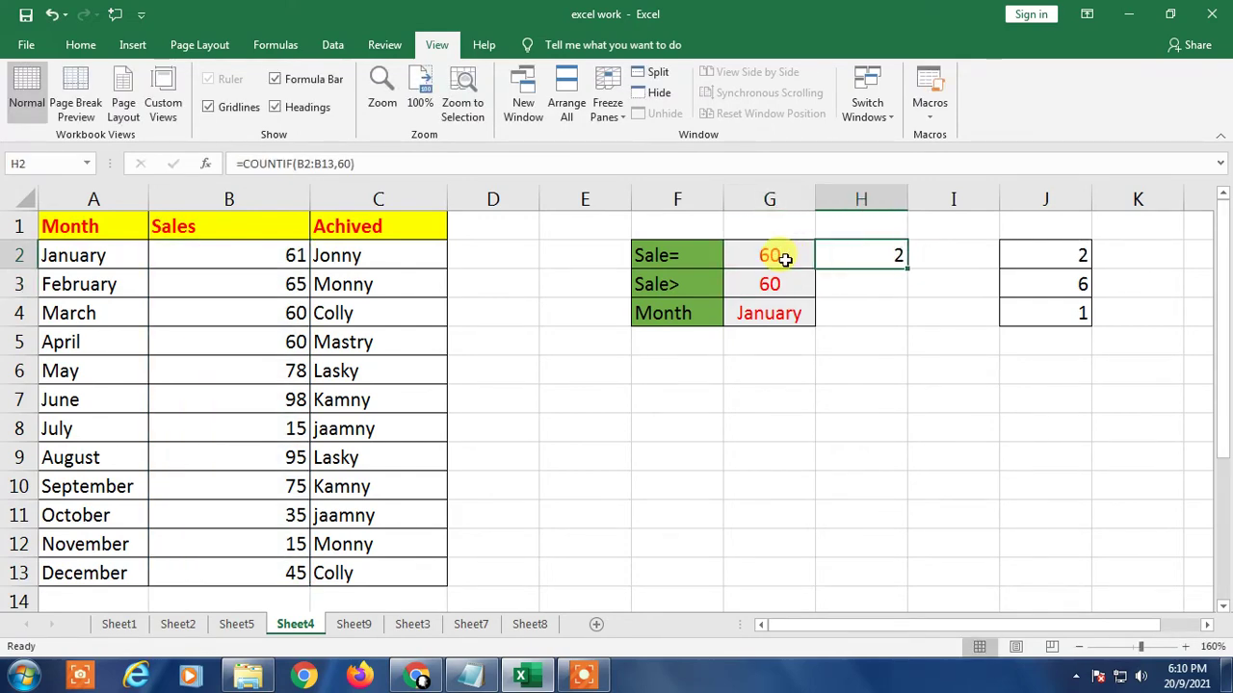
pyautogui.press('F2')
pyautogui.press('Left')
pyautogui.press('Left')
pyautogui.press('Left')
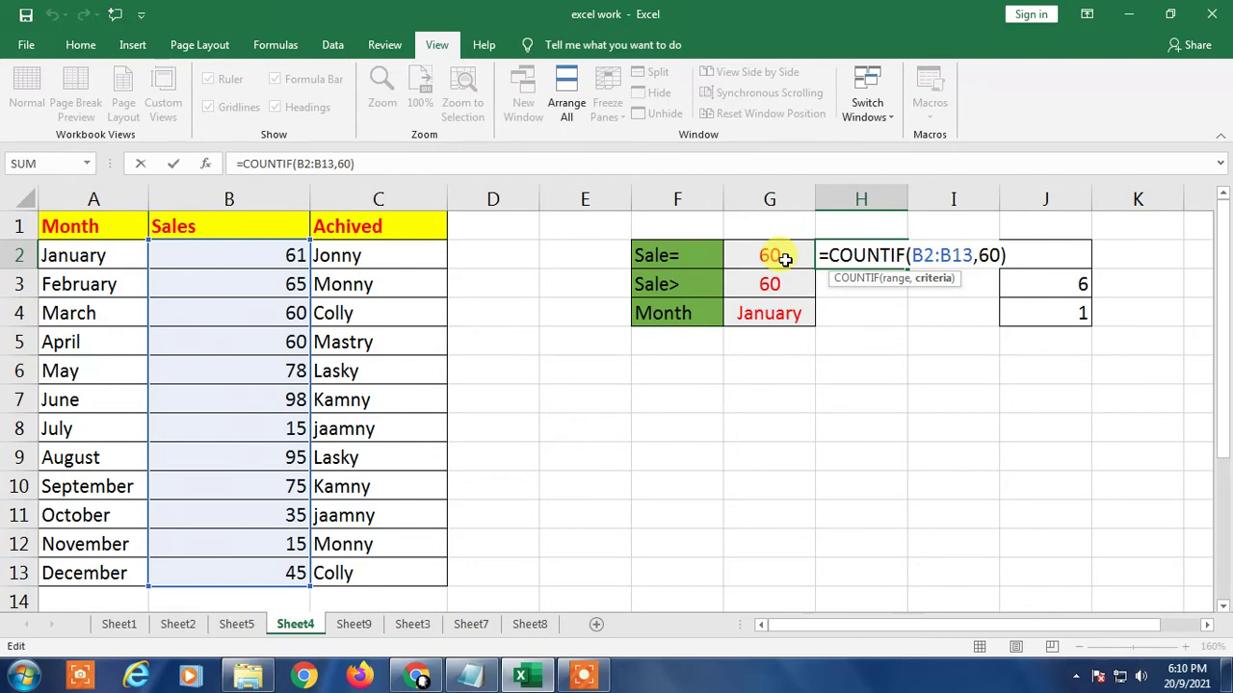
pyautogui.press('Delete')
pyautogui.press('Delete')
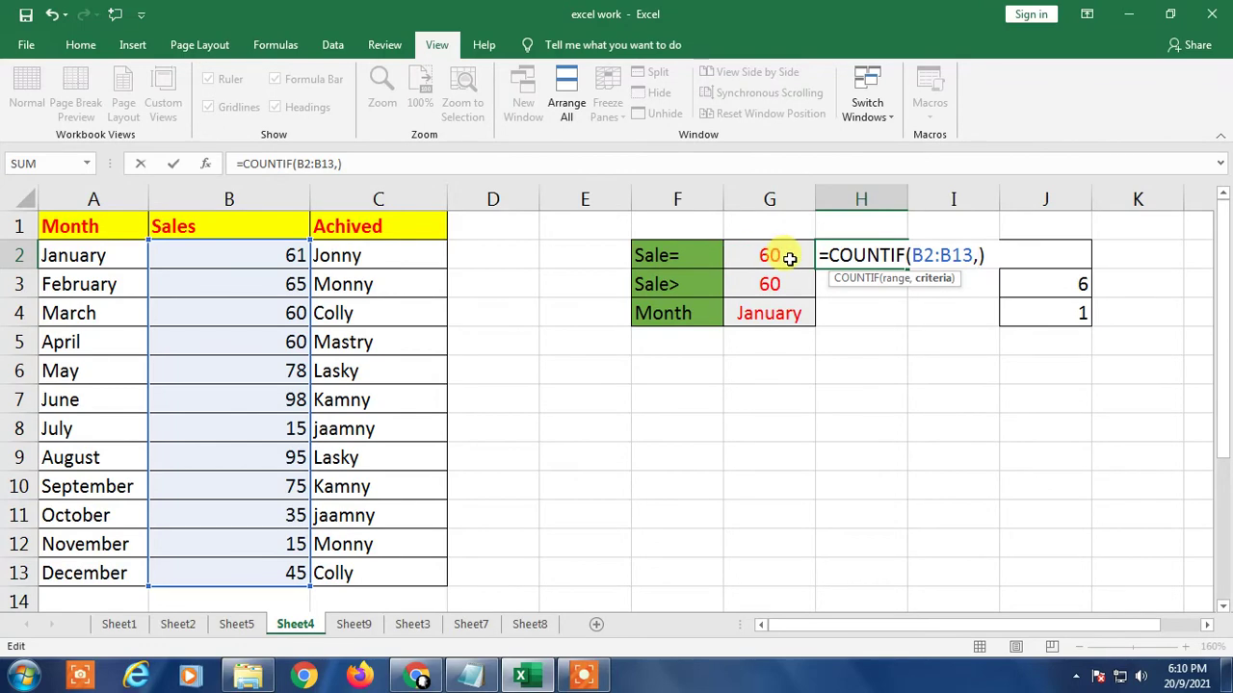
pyautogui.click(788, 257)
pyautogui.write(')')
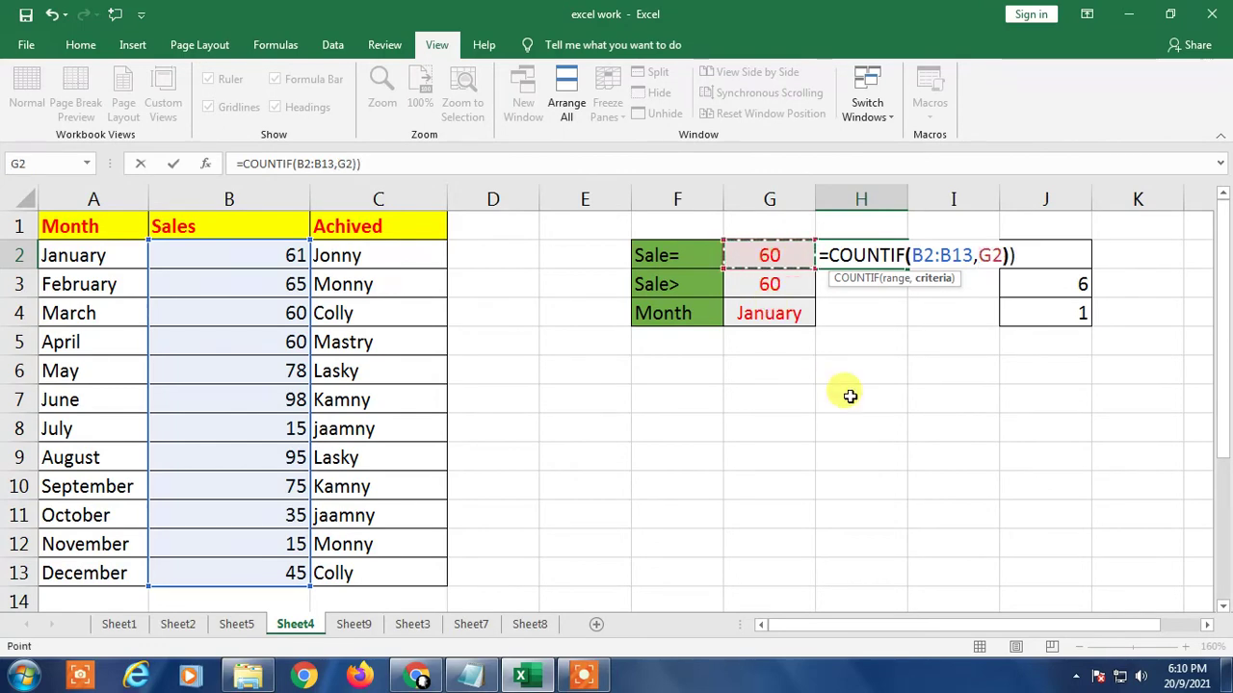
pyautogui.press('BackSpace')
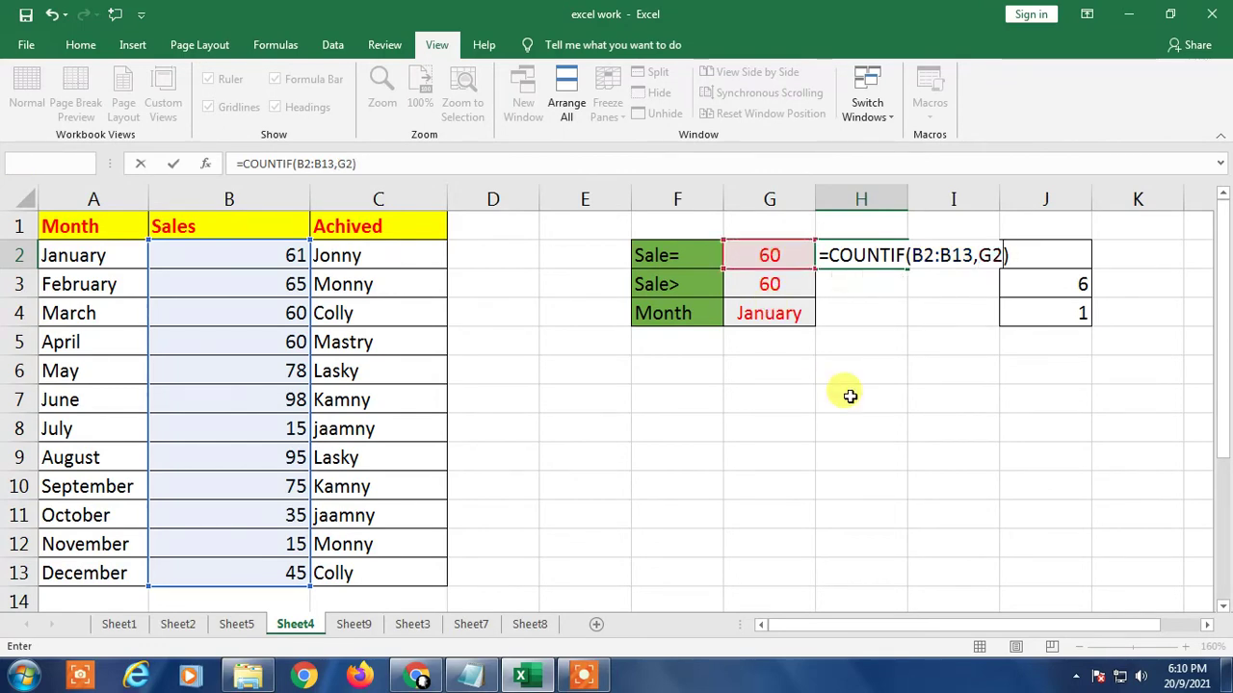
pyautogui.press('Return')
# - Set the Sale= criterion in G2 to 15 and compare it with the November and July sales
pyautogui.click(769, 255)
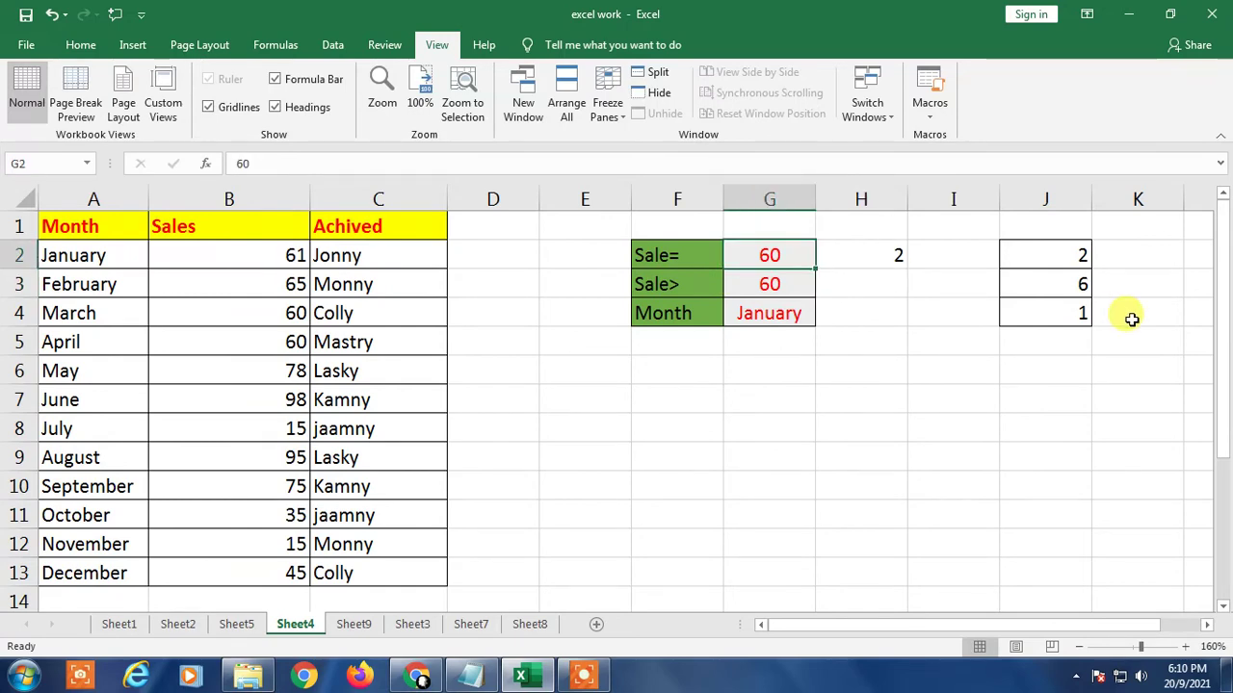
pyautogui.write('15')
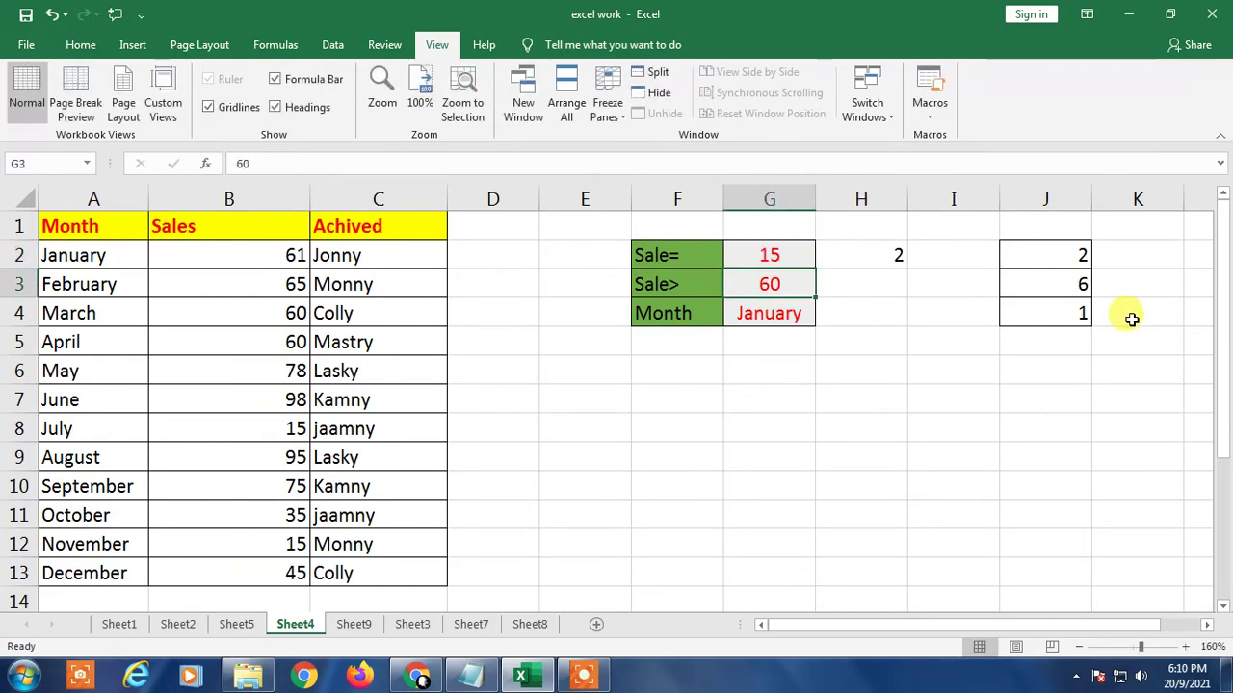
pyautogui.hotkey('ctrl', 'Return')
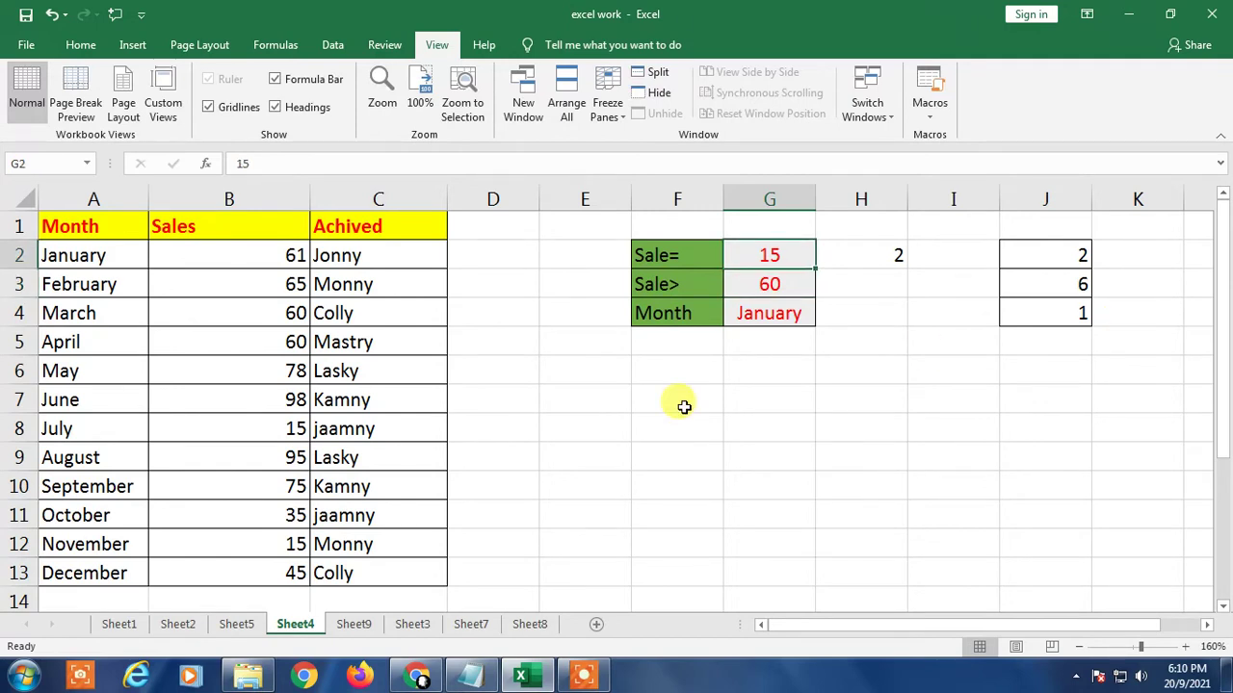
pyautogui.click(289, 542)
pyautogui.click(289, 430)
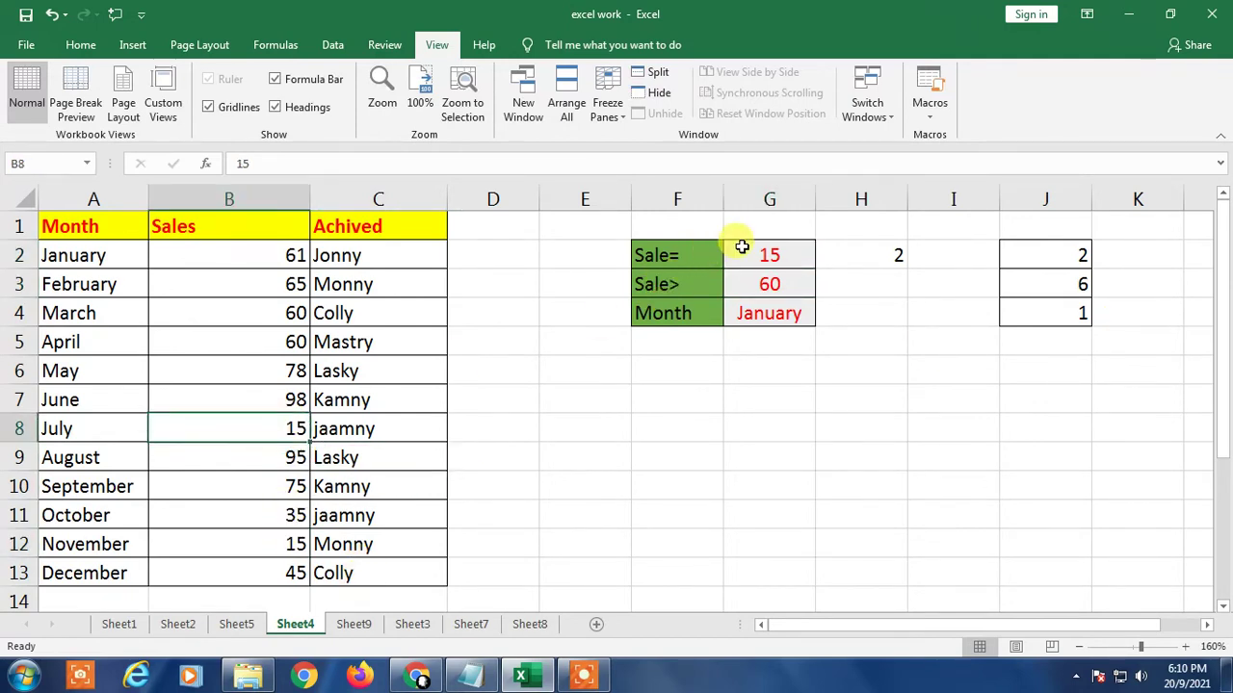
# - Set the Sale= criterion in G2 to 98 and check the counts in H2 and J2
pyautogui.click(741, 248)
pyautogui.write('98')
pyautogui.press('Return')
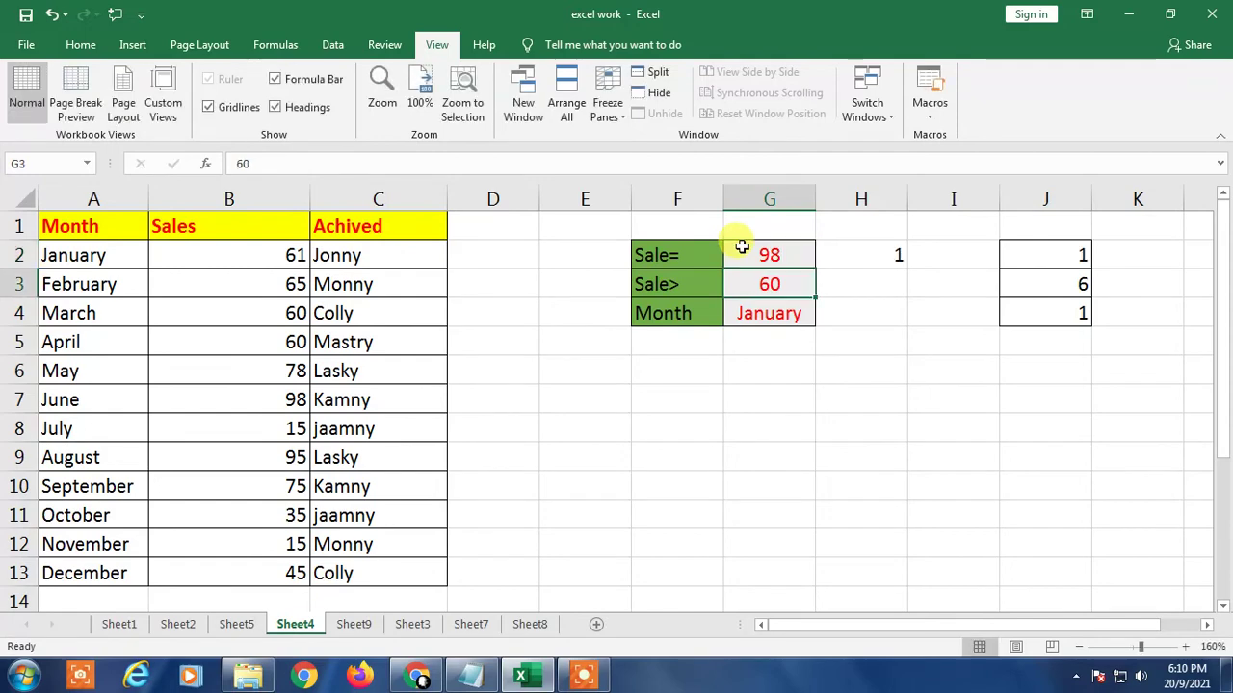
pyautogui.press('Up')
pyautogui.press('Right')
pyautogui.press('Right')
pyautogui.press('Right')
pyautogui.press('Right')
pyautogui.press('Left')
pyautogui.press('Left')
pyautogui.press('Left')
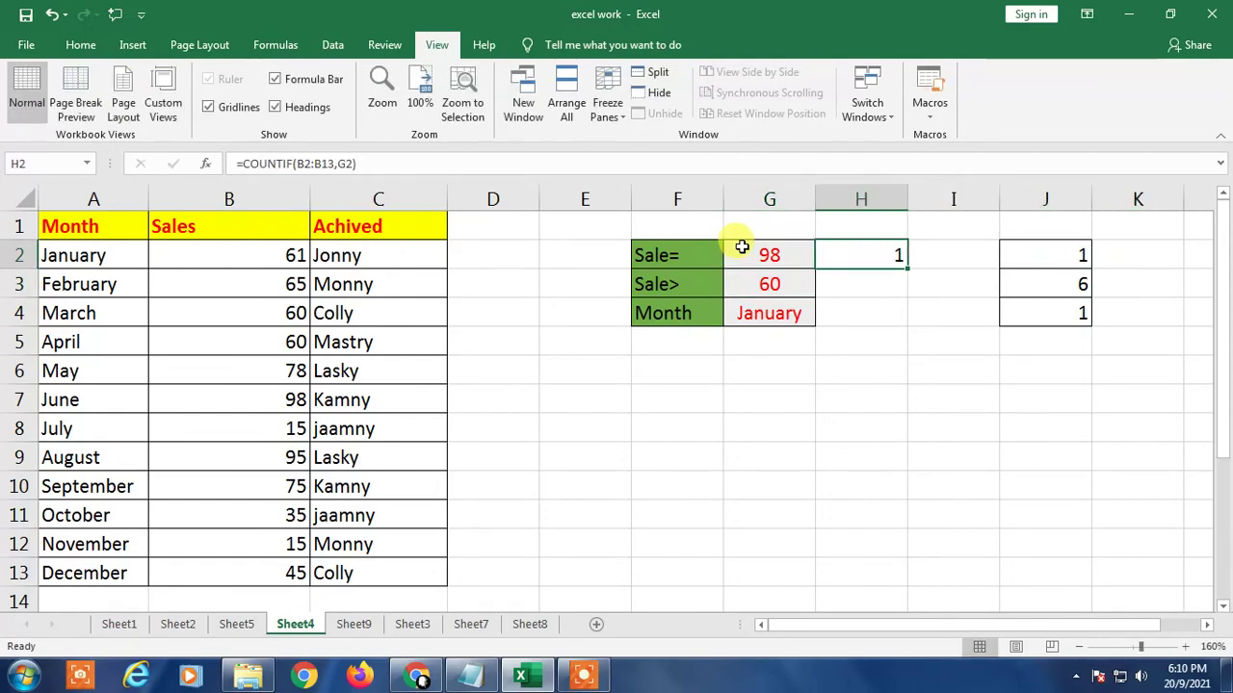
pyautogui.press('Down')
pyautogui.press('Down')
pyautogui.press('Down')
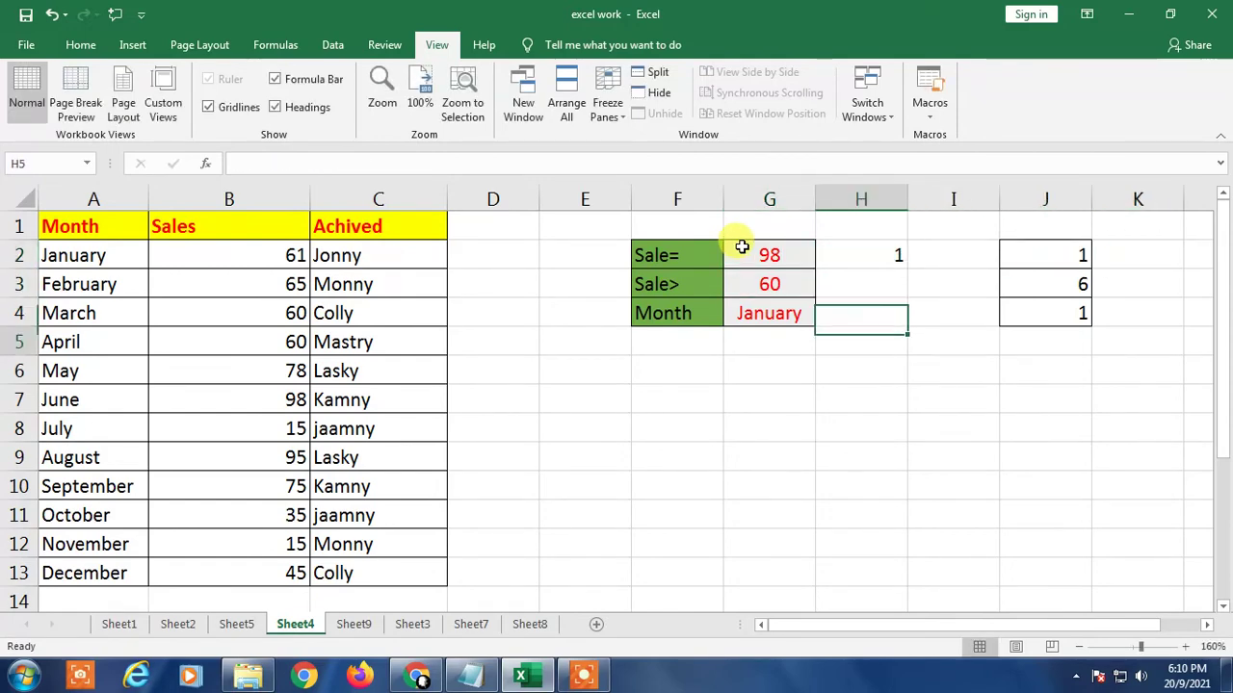
pyautogui.press('Up')
pyautogui.press('Up')
pyautogui.press('Up')
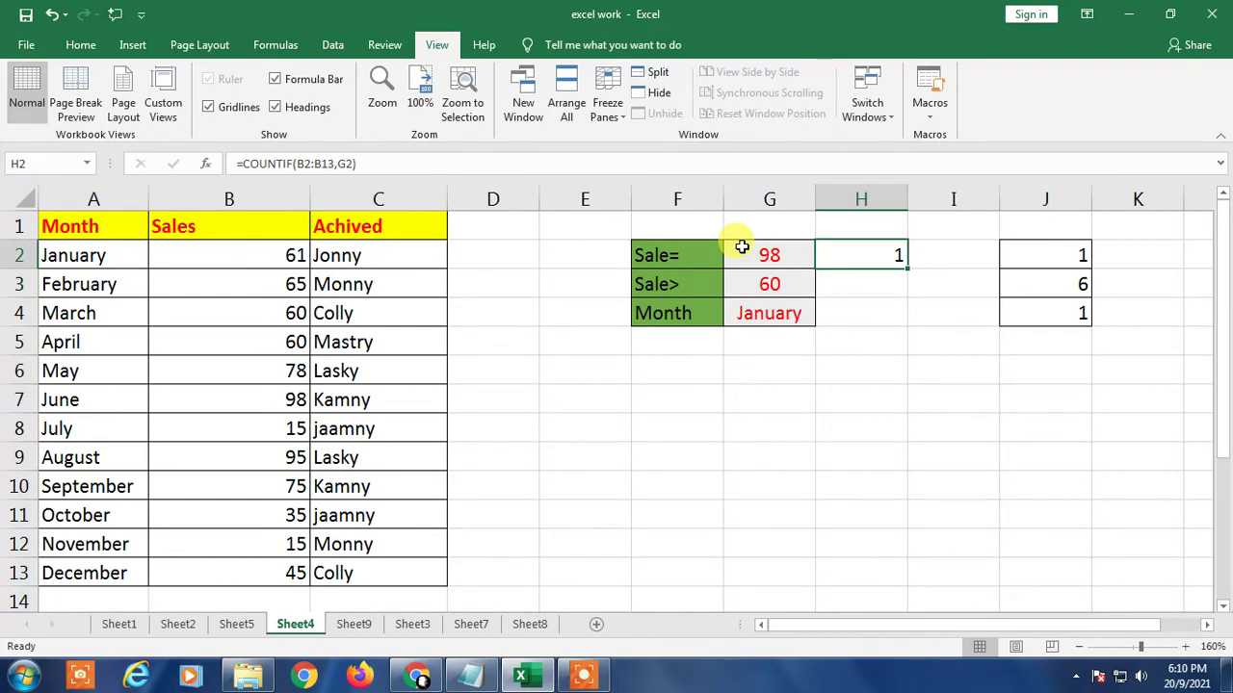
# - Begin a COUNTIF formula in H3 for the Sale> criterion, using the sales in B2:B13 as its range
pyautogui.press('Down')
pyautogui.press('Left')
pyautogui.press('Left')
pyautogui.press('Right')
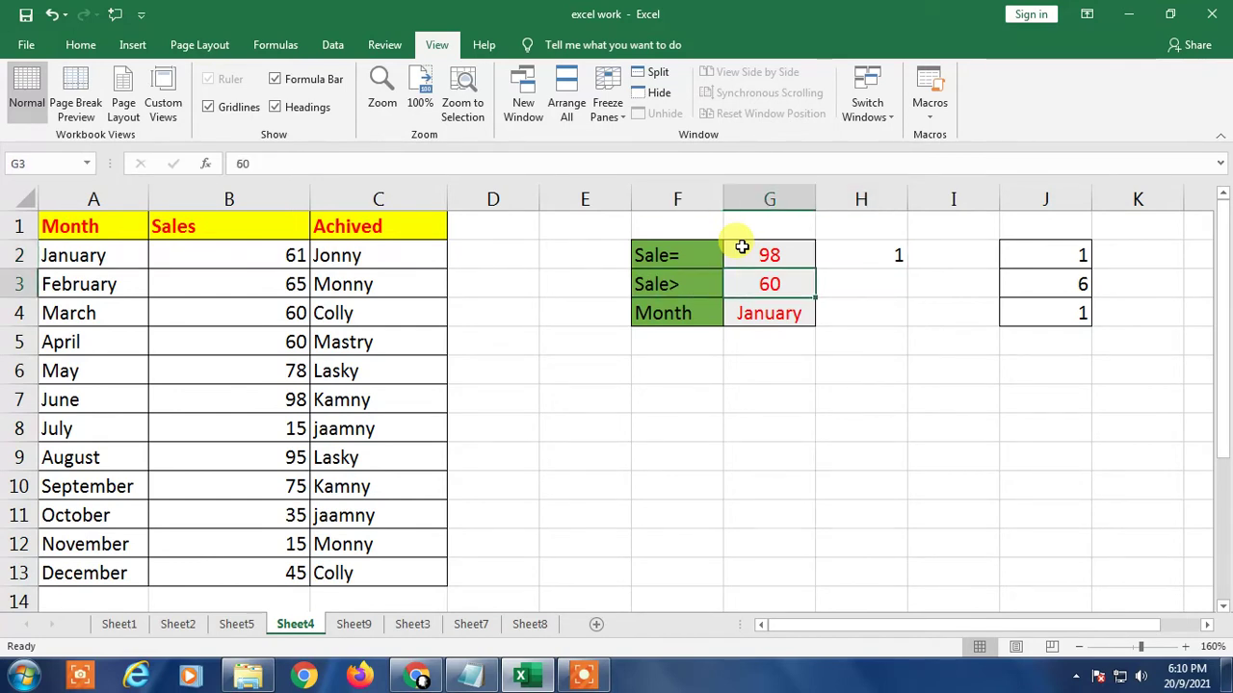
pyautogui.press('Right')
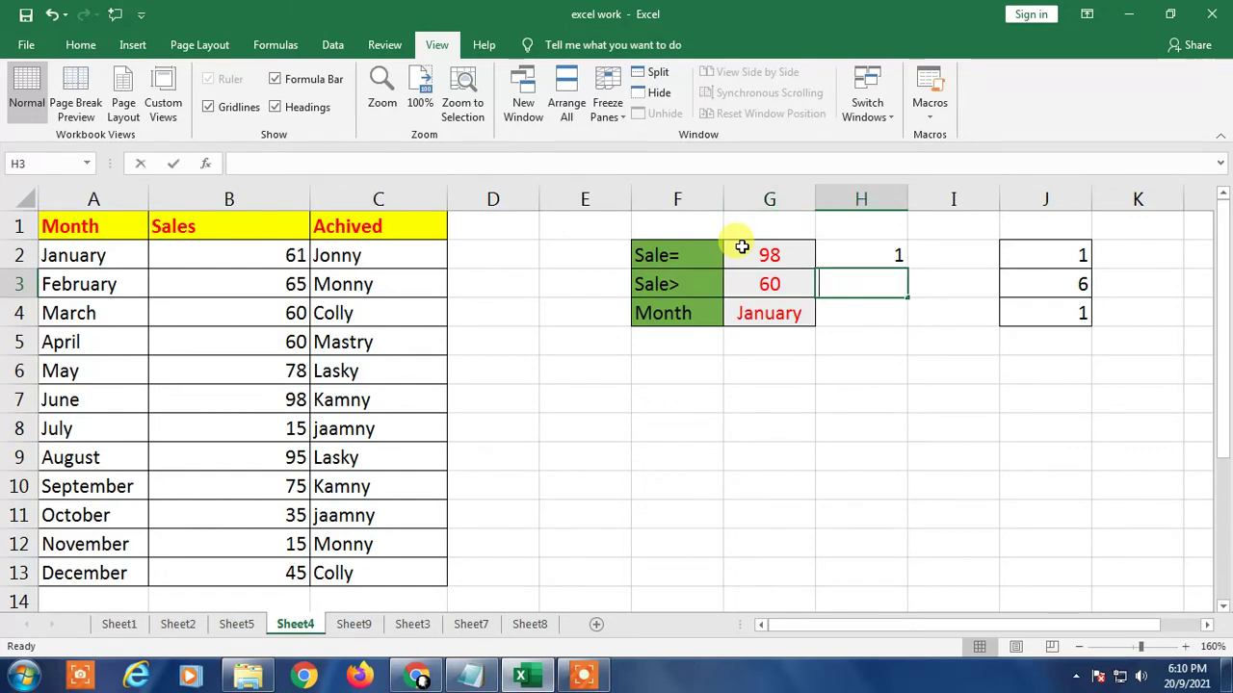
pyautogui.write('=cpim')
pyautogui.press('BackSpace')
pyautogui.press('BackSpace')
pyautogui.press('BackSpace')
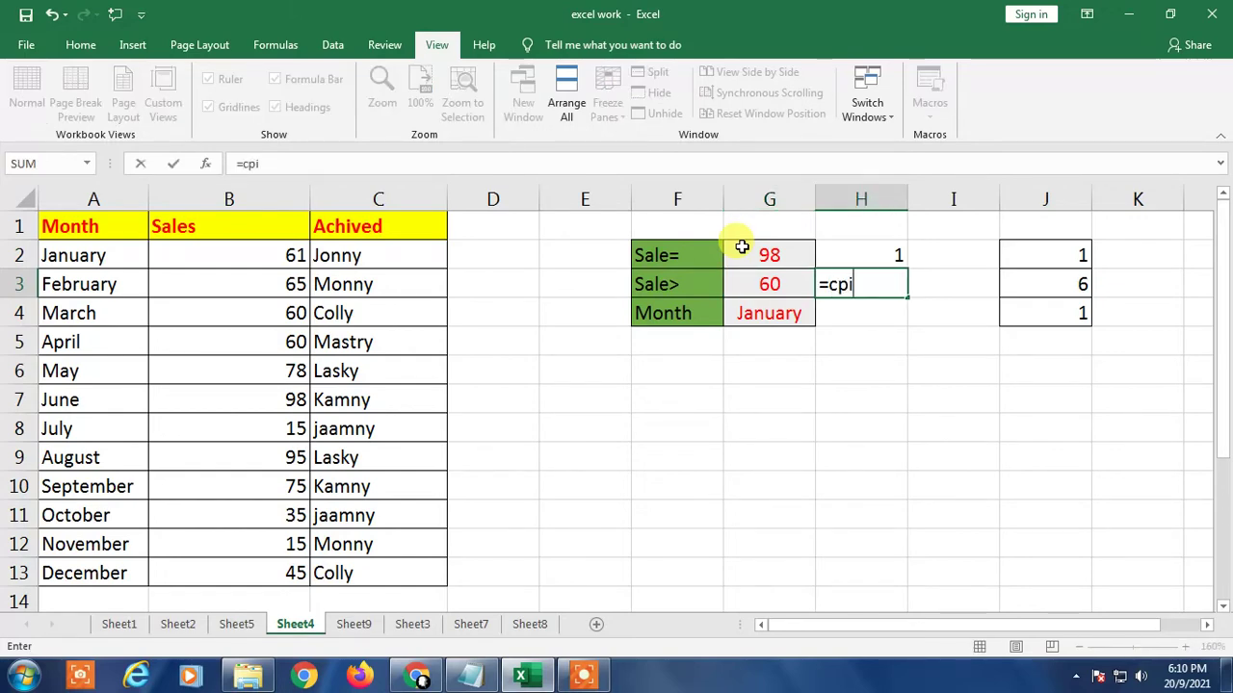
pyautogui.write('o')
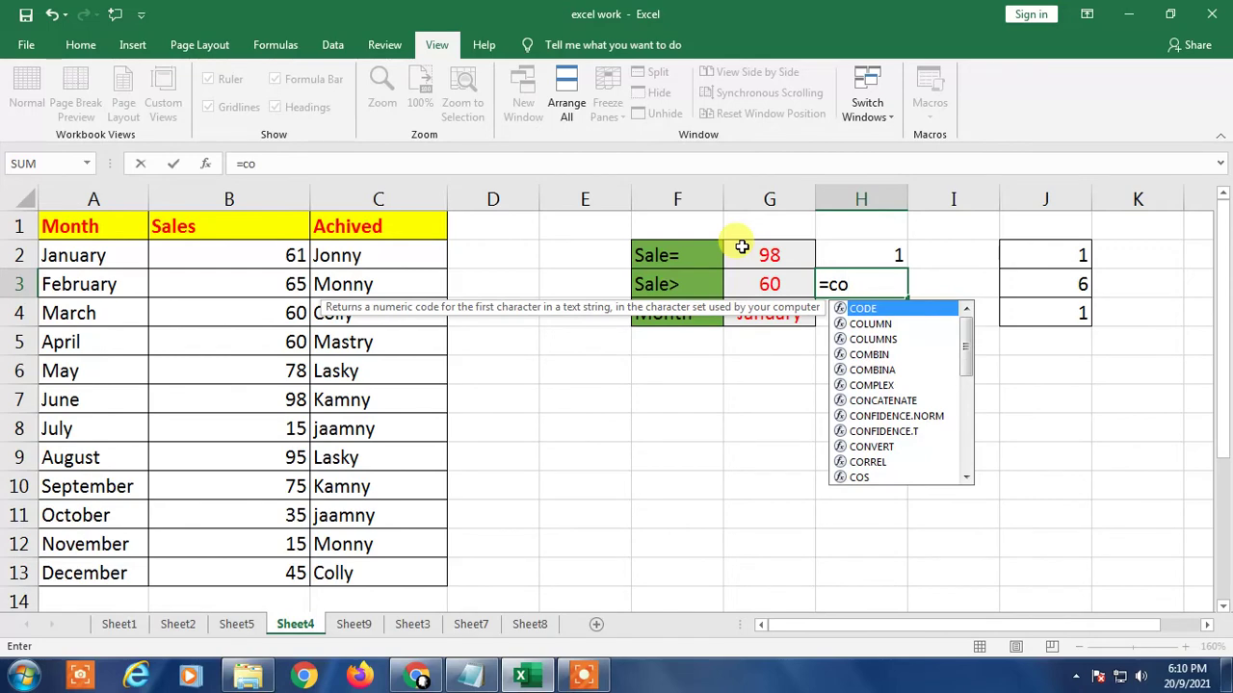
pyautogui.write('untif')
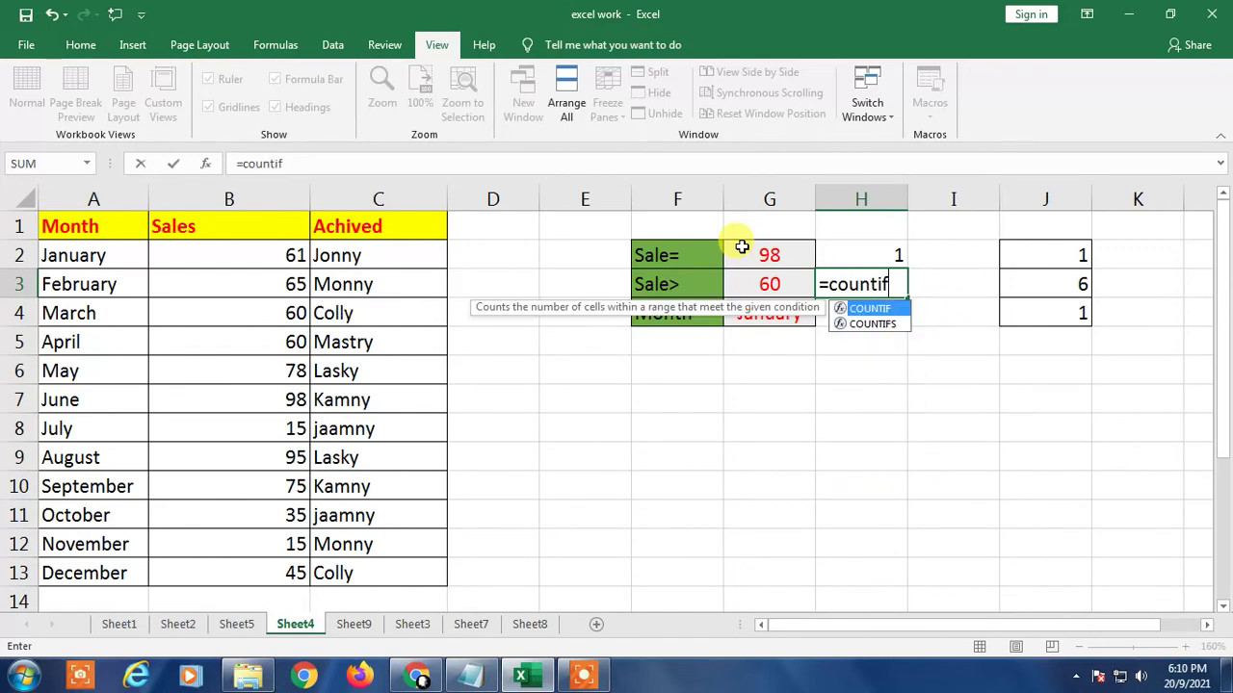
pyautogui.press('Tab')
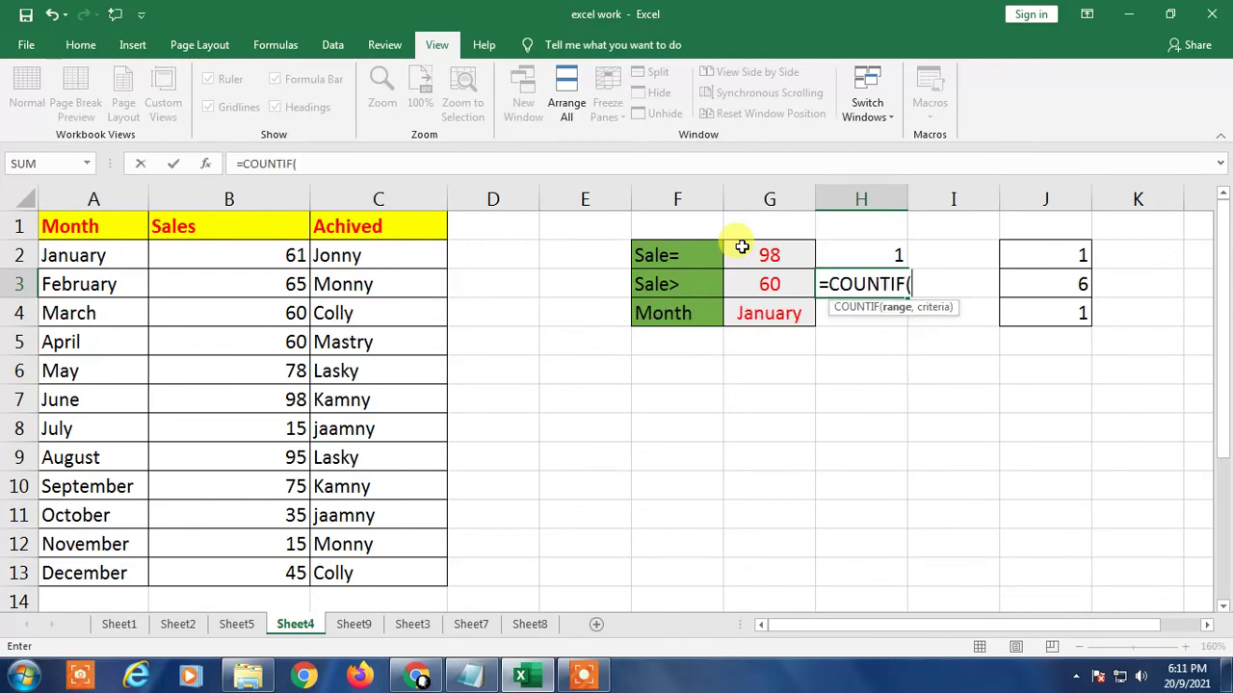
pyautogui.moveTo(212, 253); pyautogui.dragTo(231, 569)
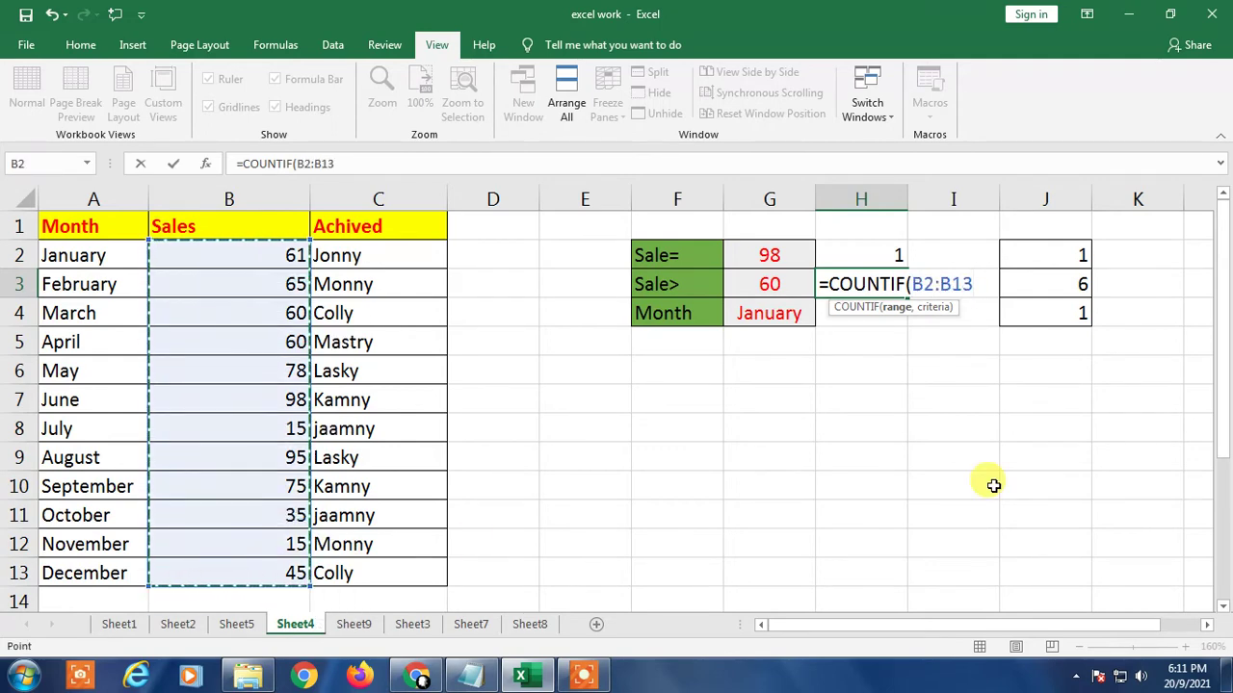
pyautogui.write(',')
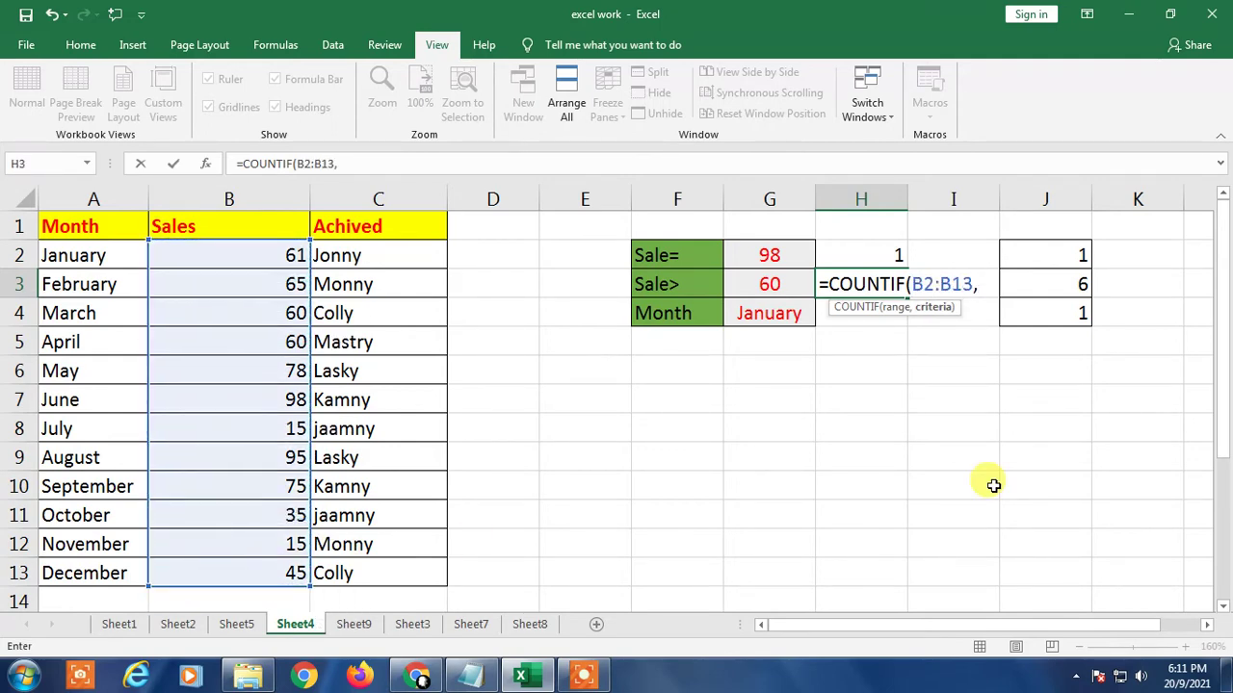
# - Try to complete H3's COUNTIF formula with ">"% as the criteria argument
pyautogui.write('"')
pyautogui.write('.')
pyautogui.press('BackSpace')
pyautogui.press('BackSpace')
pyautogui.write('>"%')
pyautogui.click(761, 283)
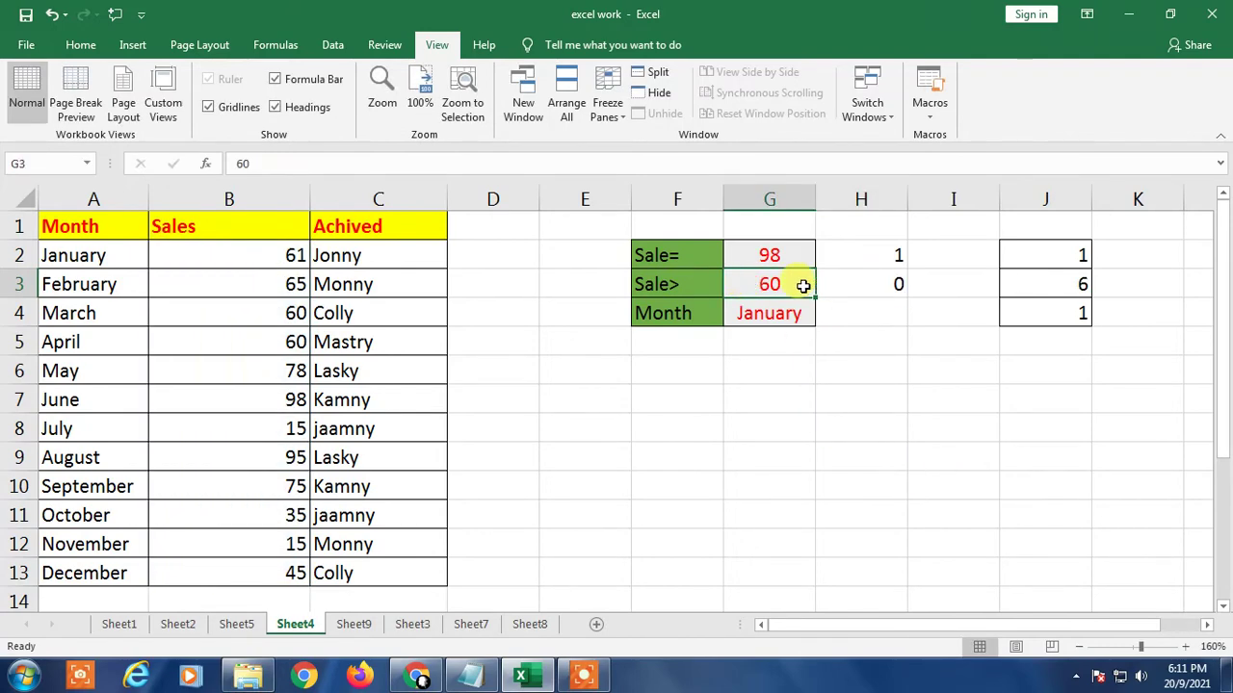
# - Correct the criteria in H3 so the formula reads =COUNTIF(B2:B13,">"&G3)
pyautogui.click(867, 283)
pyautogui.doubleClick(867, 283)
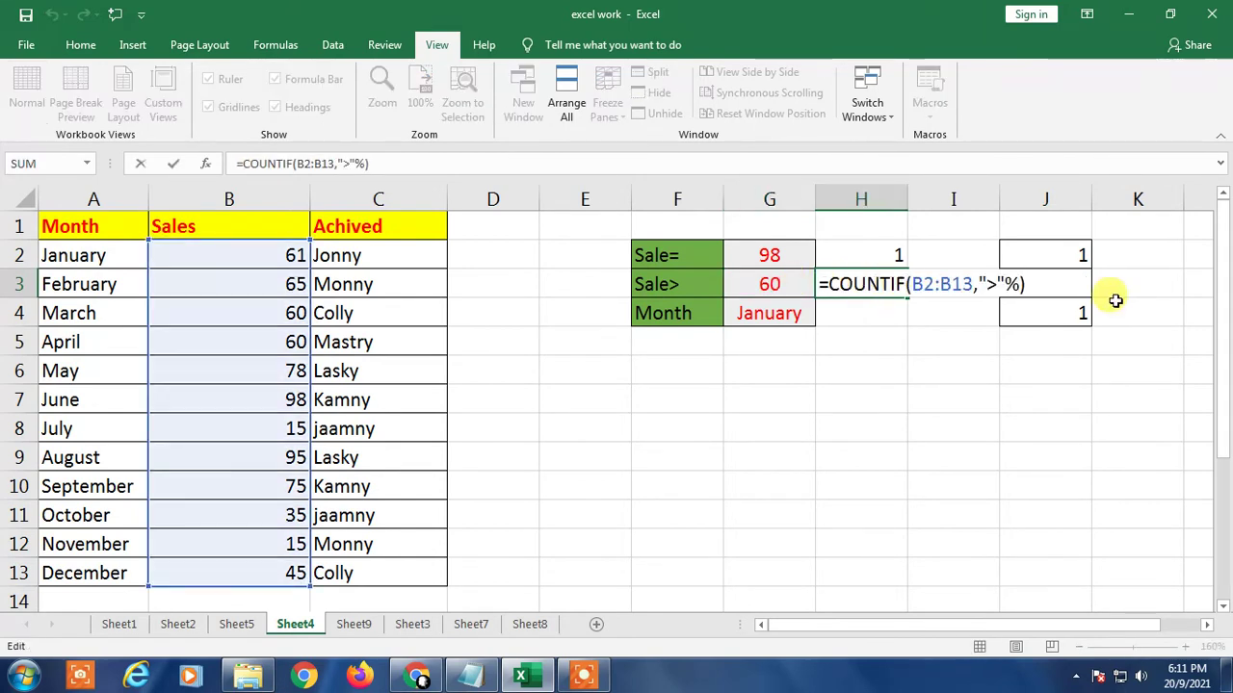
pyautogui.click(1009, 284)
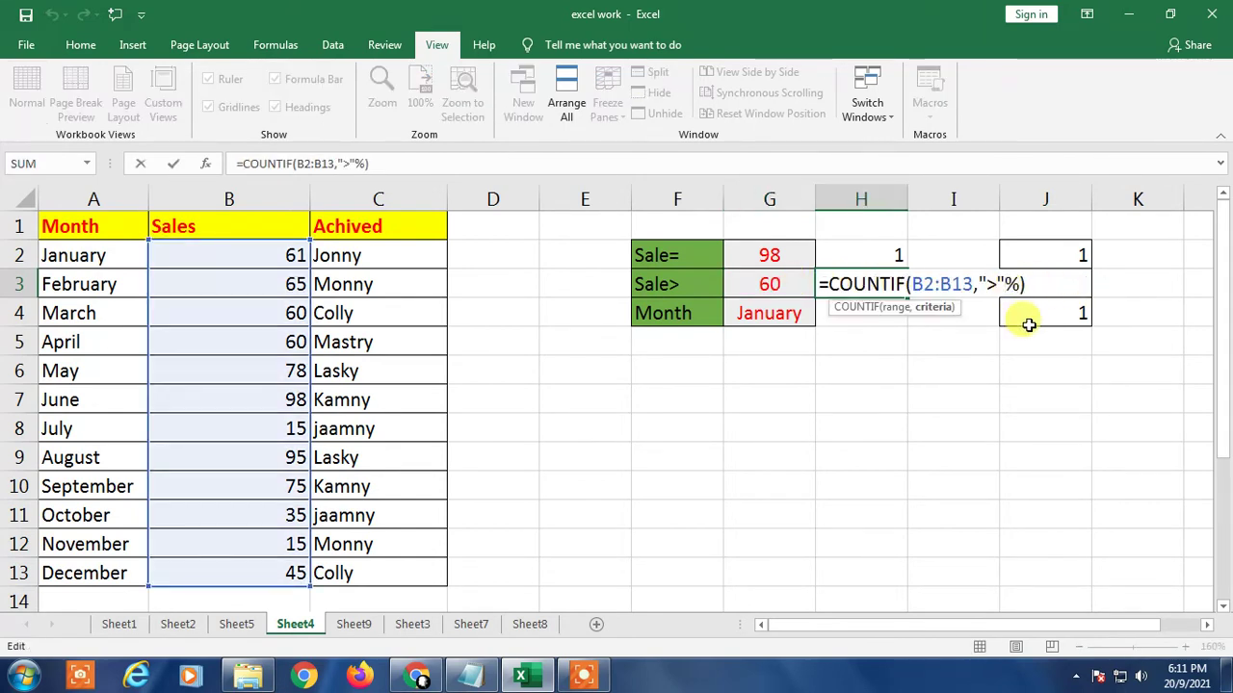
pyautogui.press('BackSpace')
pyautogui.write('&')
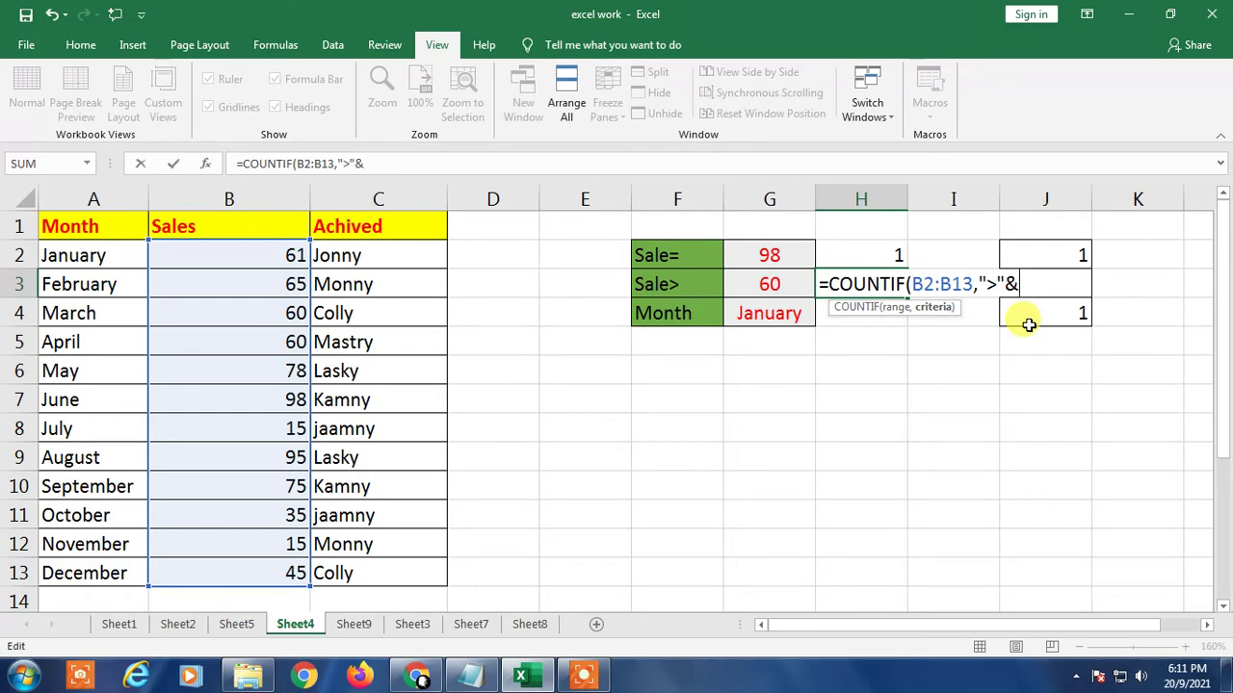
pyautogui.click(757, 287)
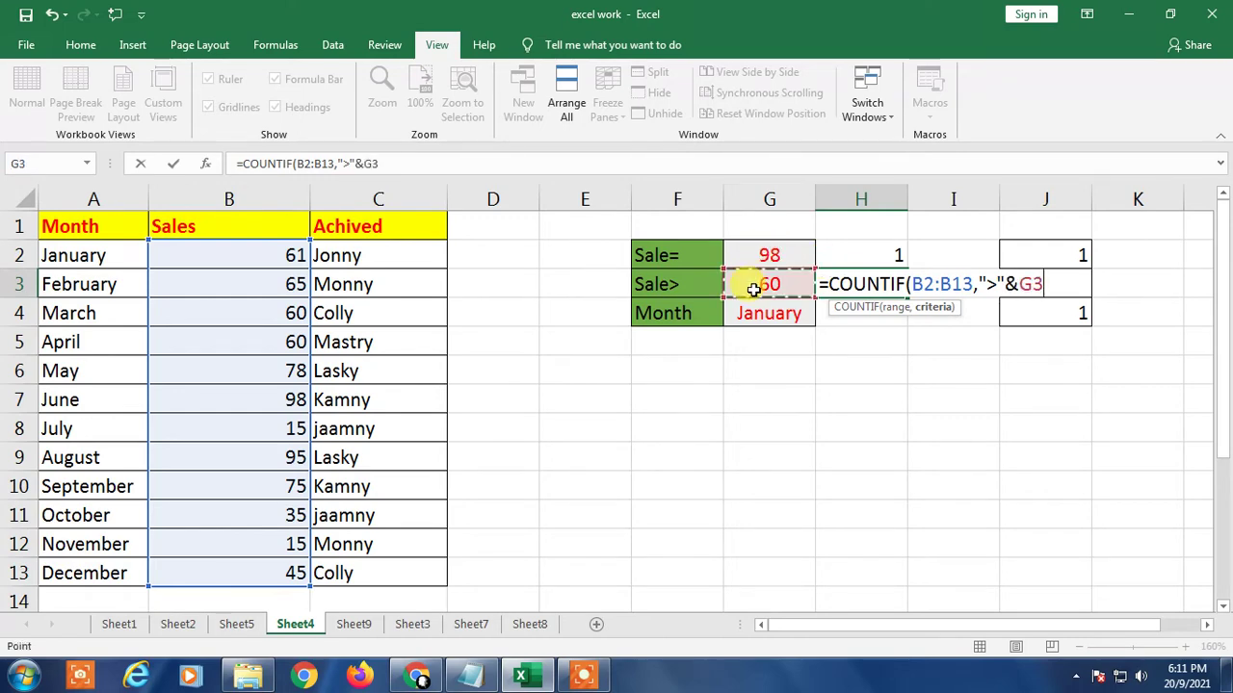
pyautogui.write(')')
pyautogui.press('Return')
pyautogui.press('Up')
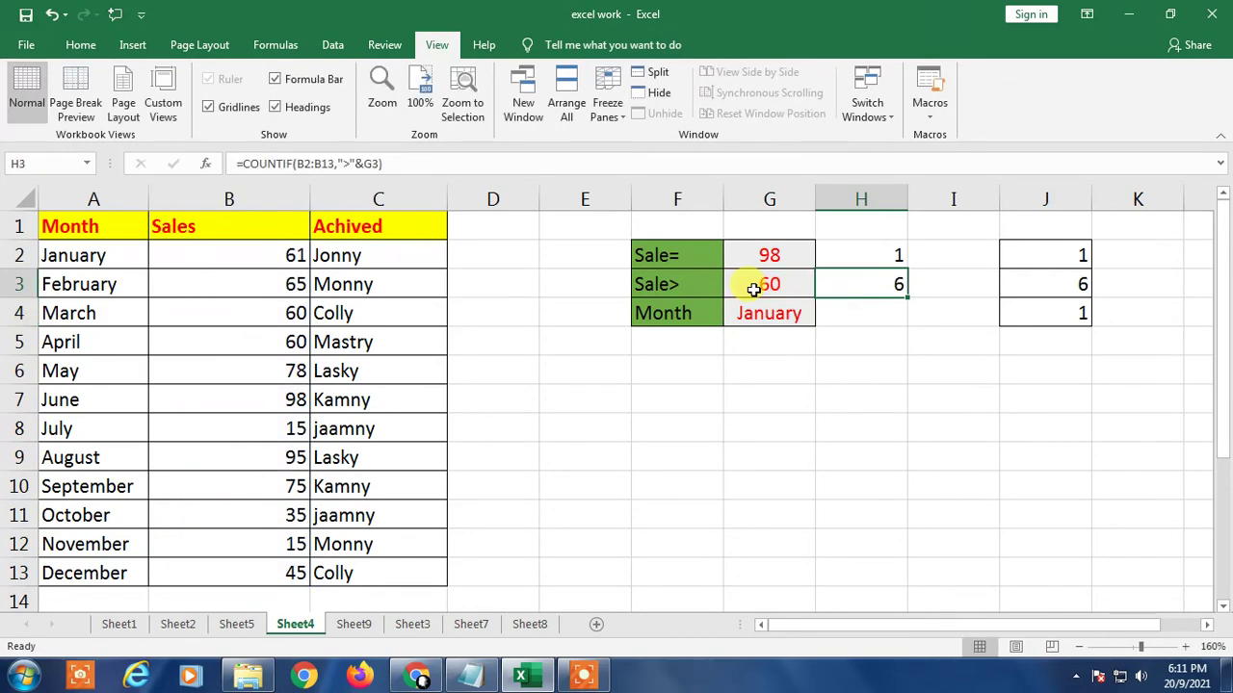
# - Set the Sale> criterion in G3 to 15 to test whether the count in H3 responds
pyautogui.click(754, 288)
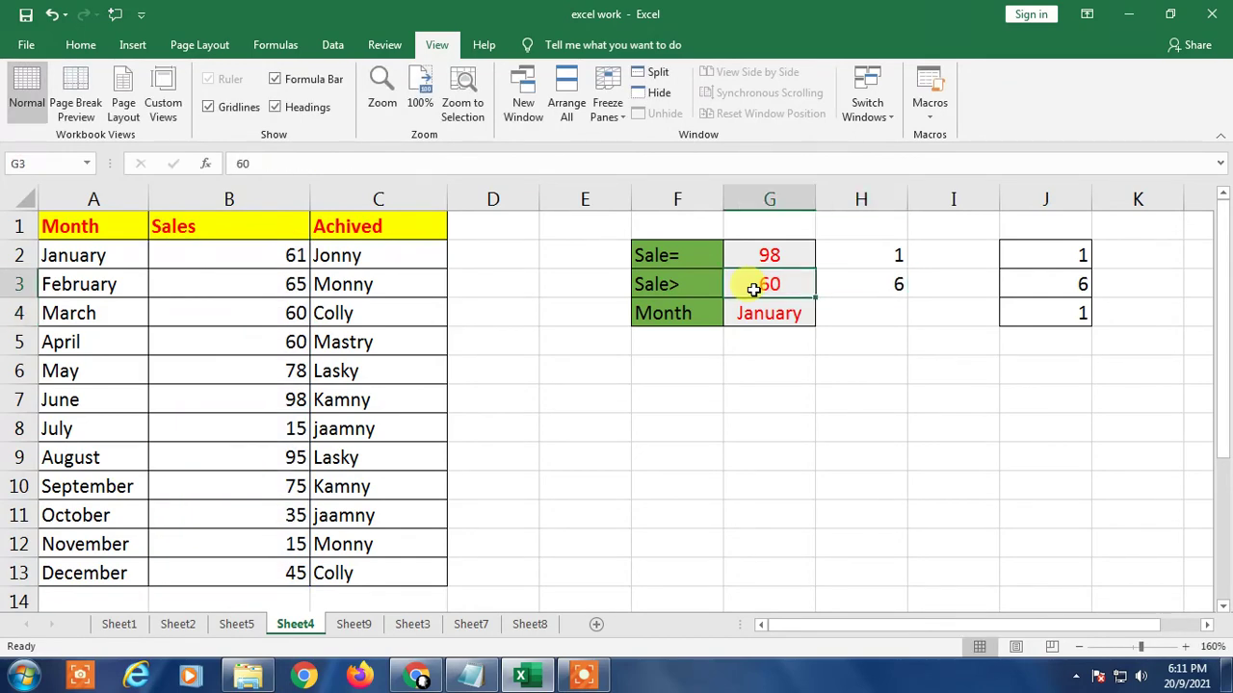
pyautogui.click(886, 284)
pyautogui.click(771, 284)
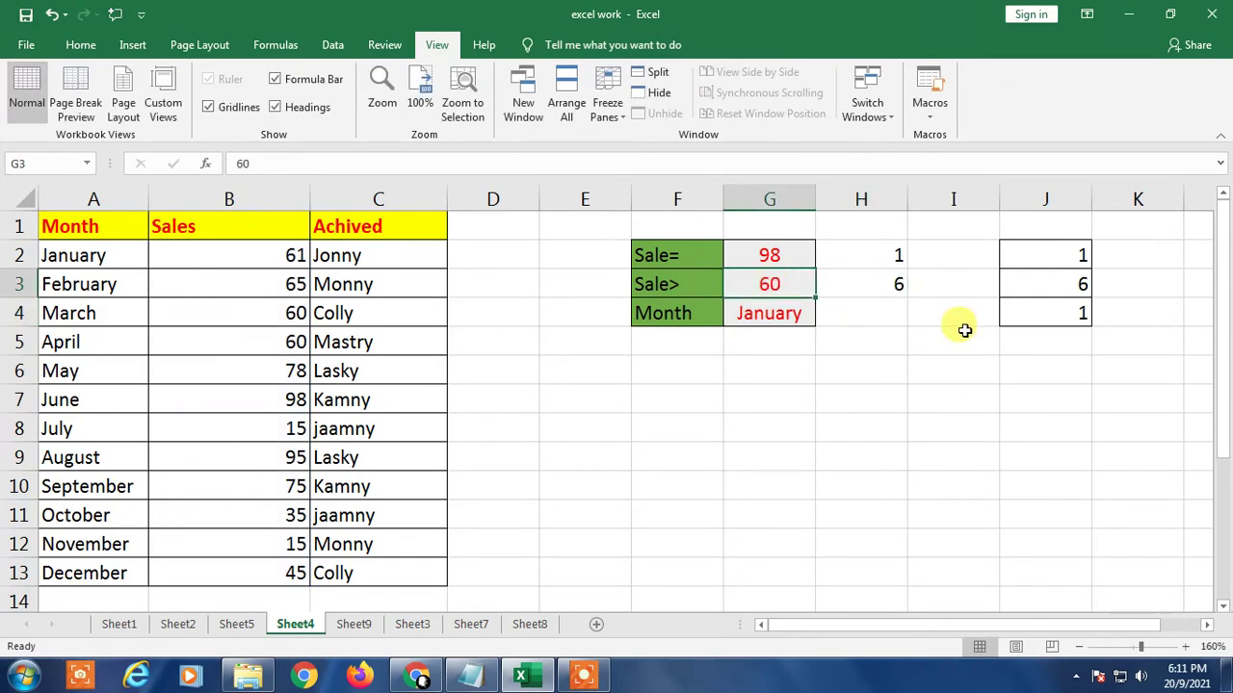
pyautogui.write('15')
pyautogui.press('Return')
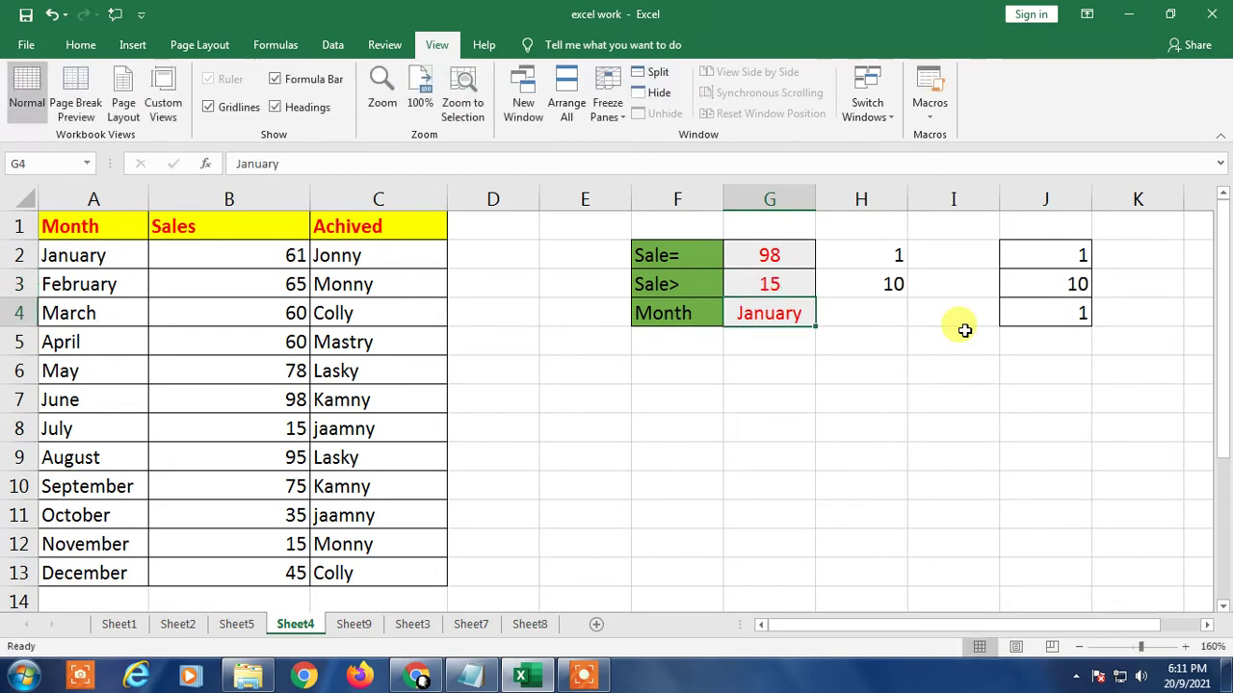
pyautogui.press('Up')
pyautogui.press('Right')
pyautogui.press('Left')
pyautogui.press('F2')
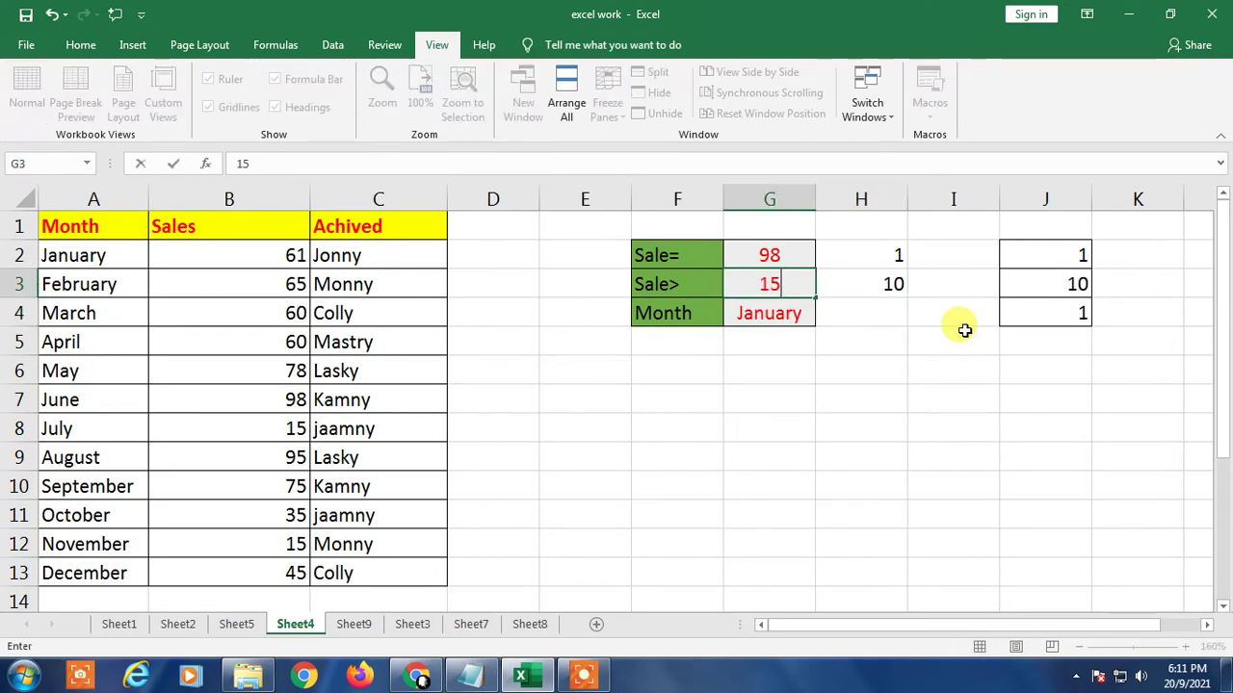
pyautogui.press('Return')
pyautogui.press('Up')
pyautogui.press('Right')
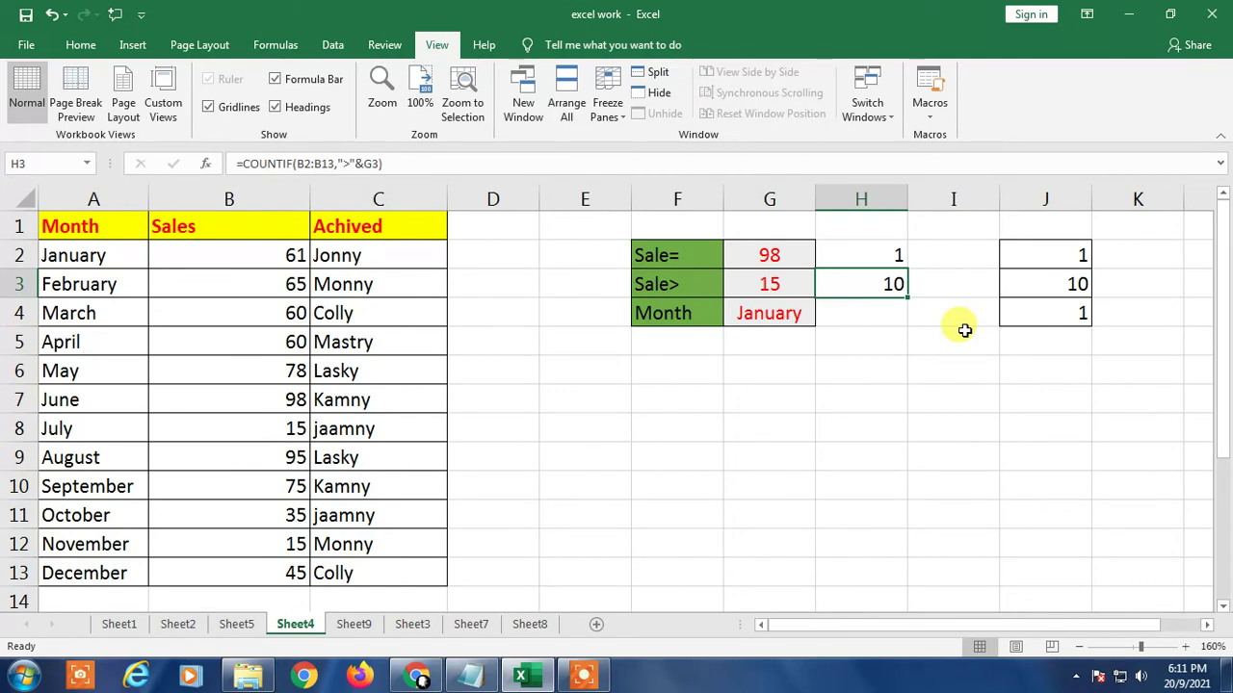
# - Set the Sale> criterion in G3 back to 60 and select H4 beside the Month criterion
pyautogui.press('Left')
pyautogui.write('60')
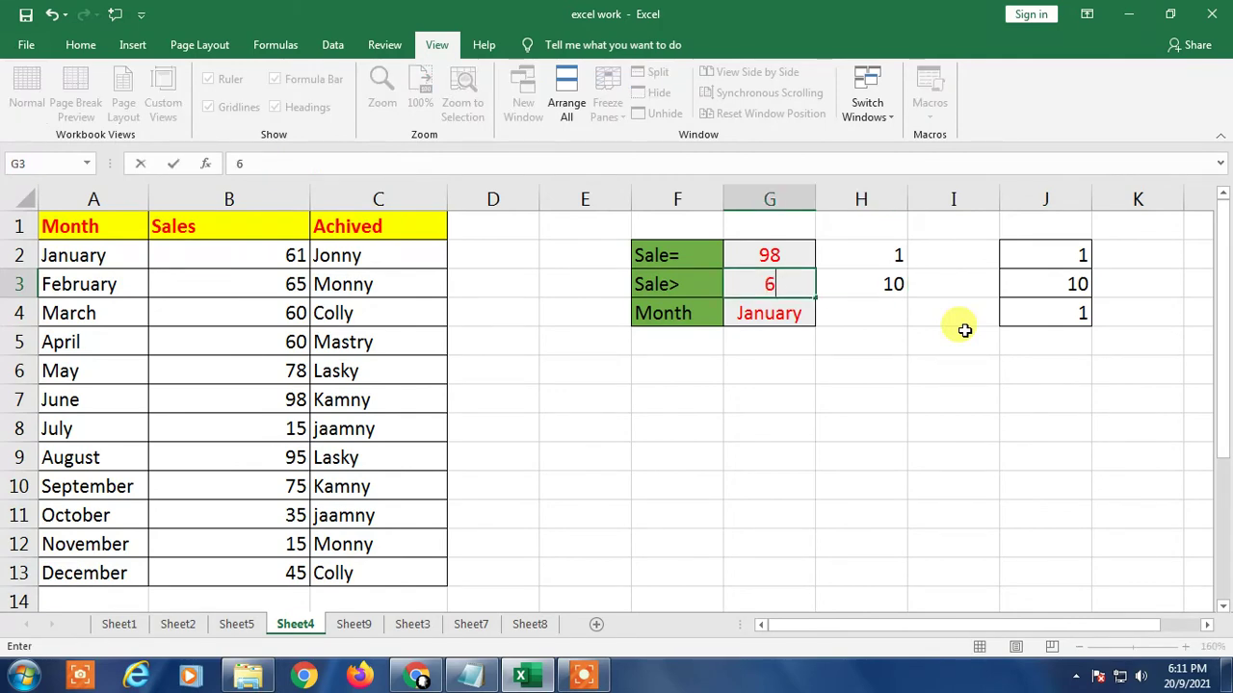
pyautogui.press('Return')
pyautogui.press('Right')
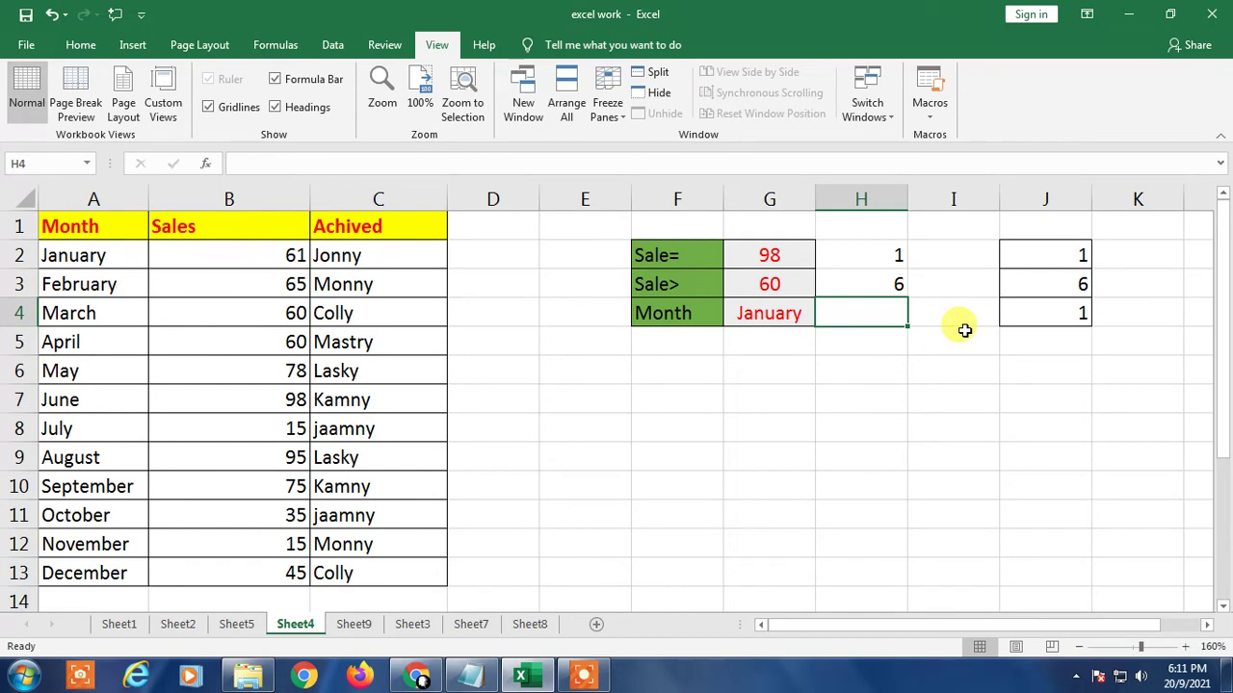
# - Start a COUNTIF formula in H4 beside the Month criterion, with the whole table A1:C13 as its range
pyautogui.press('Left')
pyautogui.press('Left')
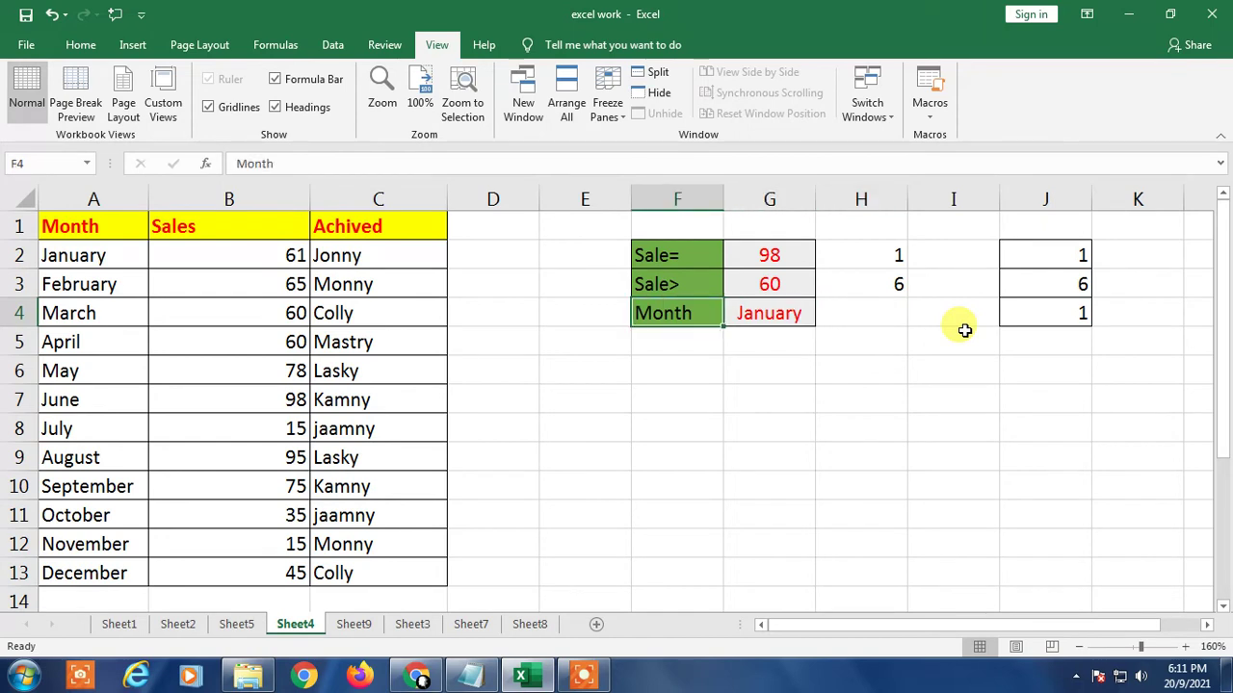
pyautogui.press('Right')
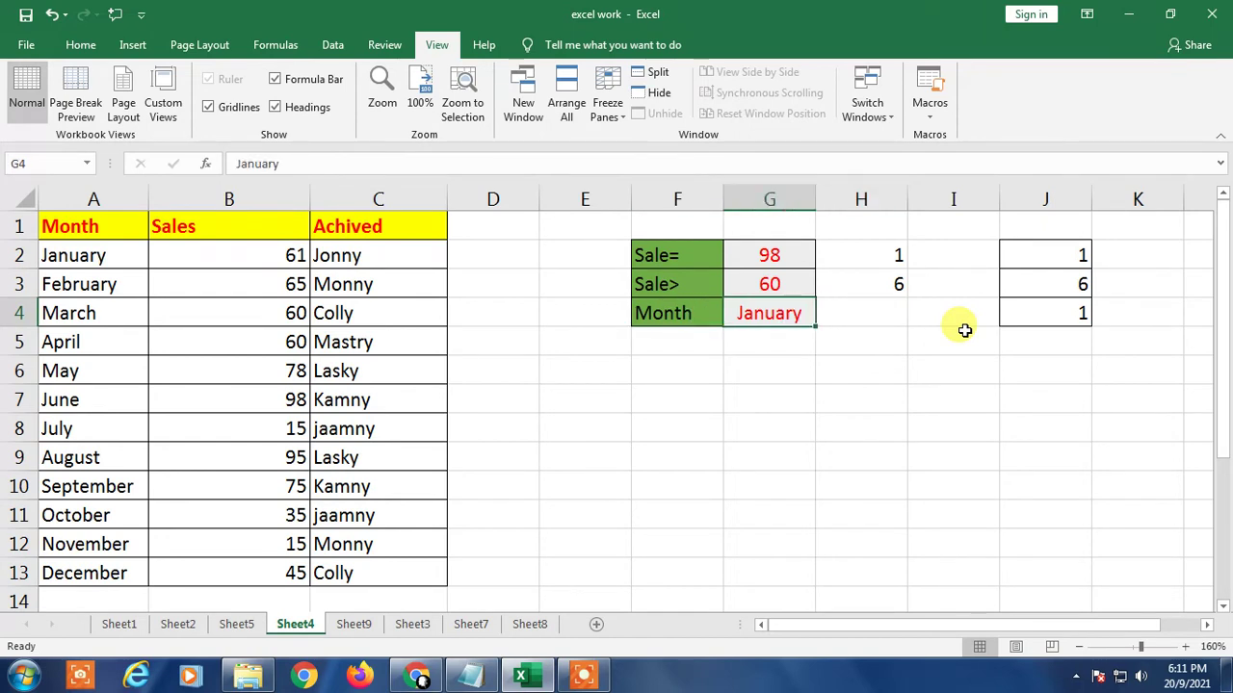
pyautogui.click(851, 311)
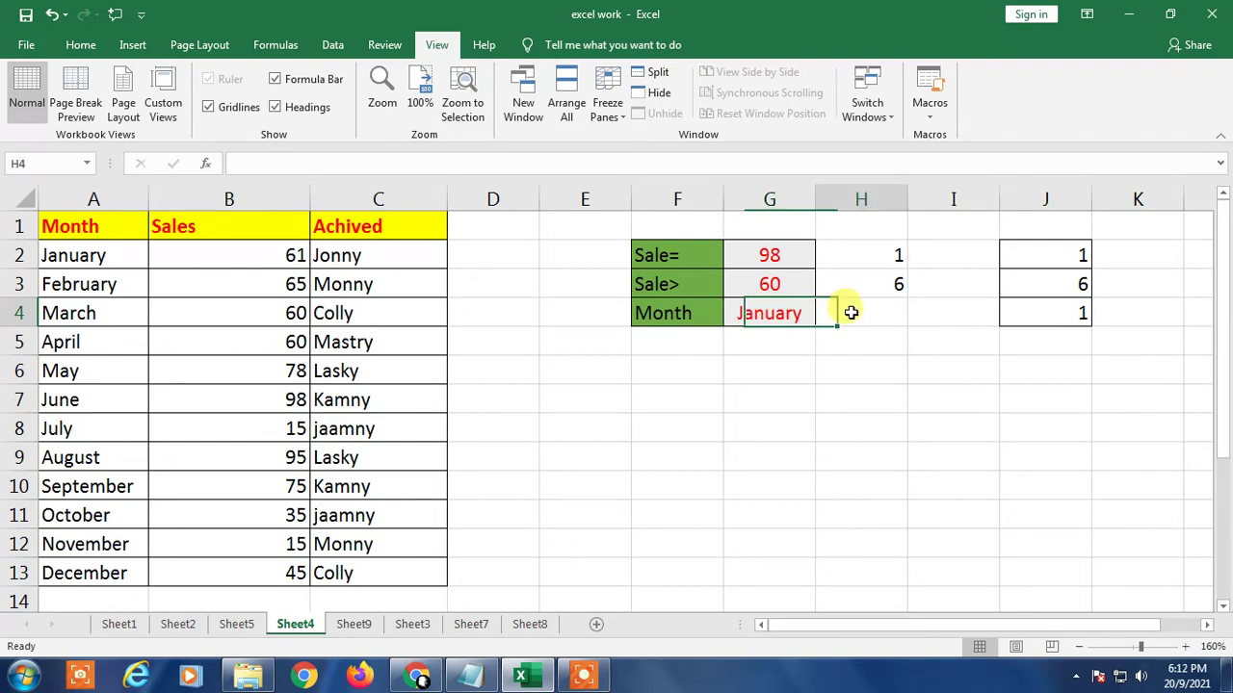
pyautogui.write('=')
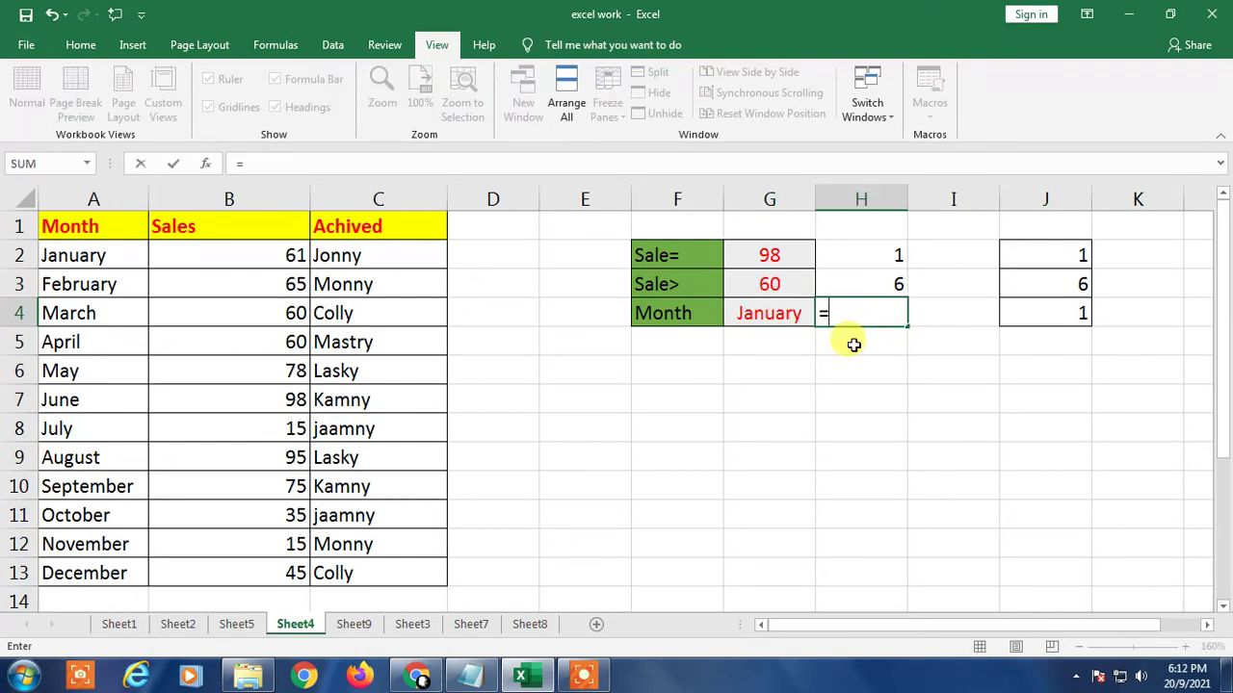
pyautogui.write('countif')
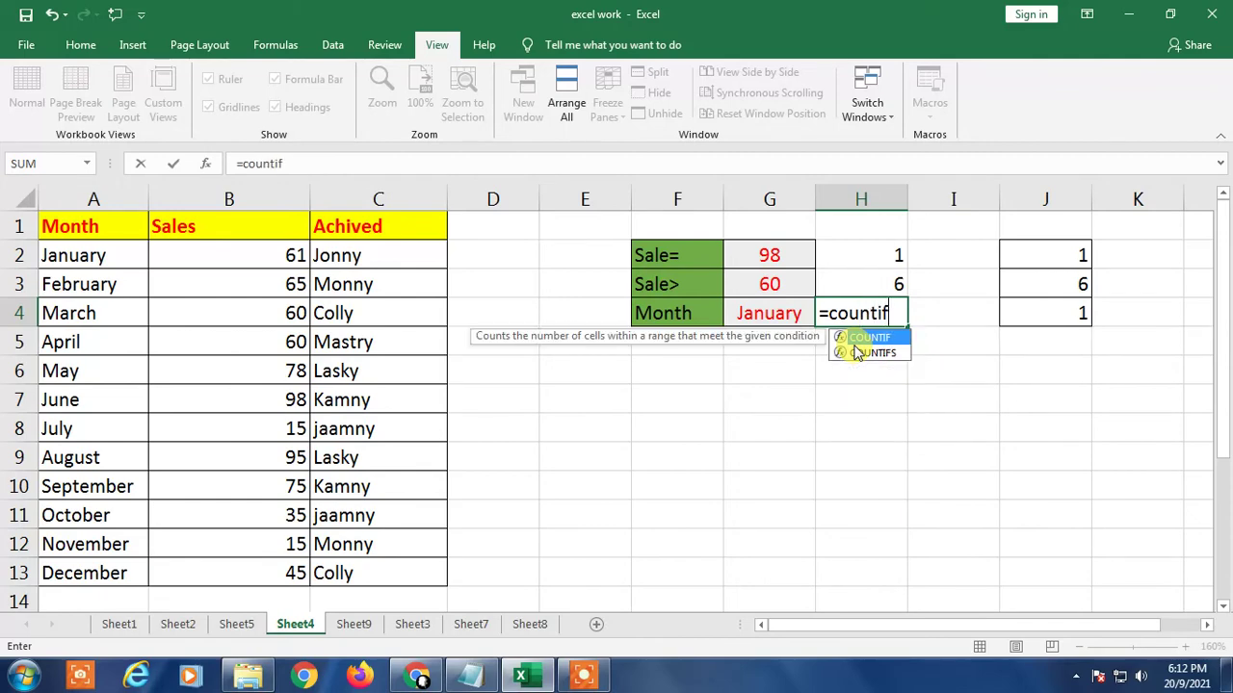
pyautogui.press('Tab')
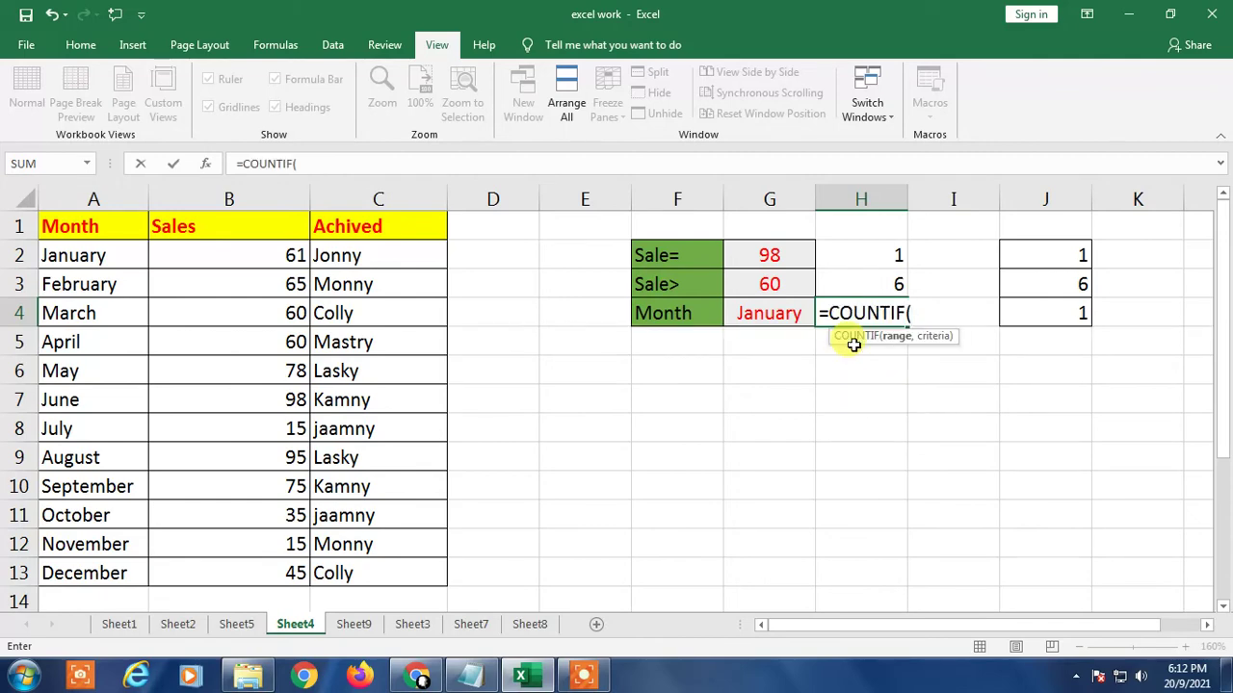
pyautogui.click(45, 223)
pyautogui.moveTo(46, 223); pyautogui.dragTo(411, 574)
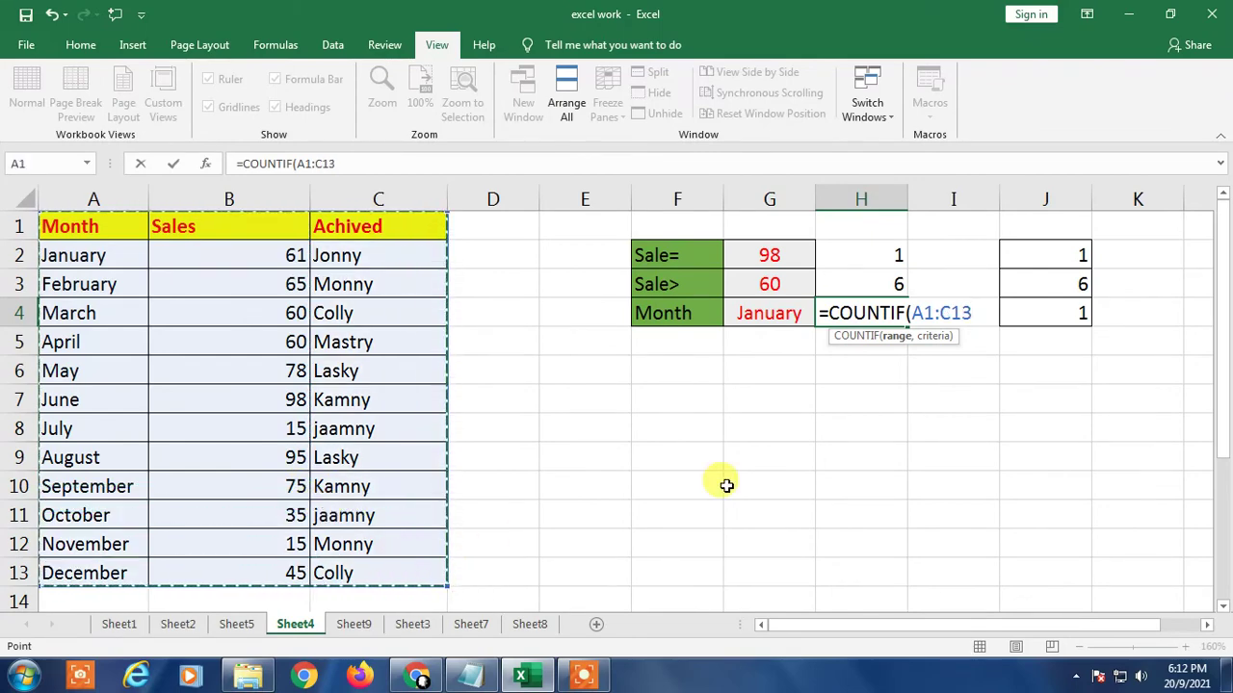
pyautogui.write(',')
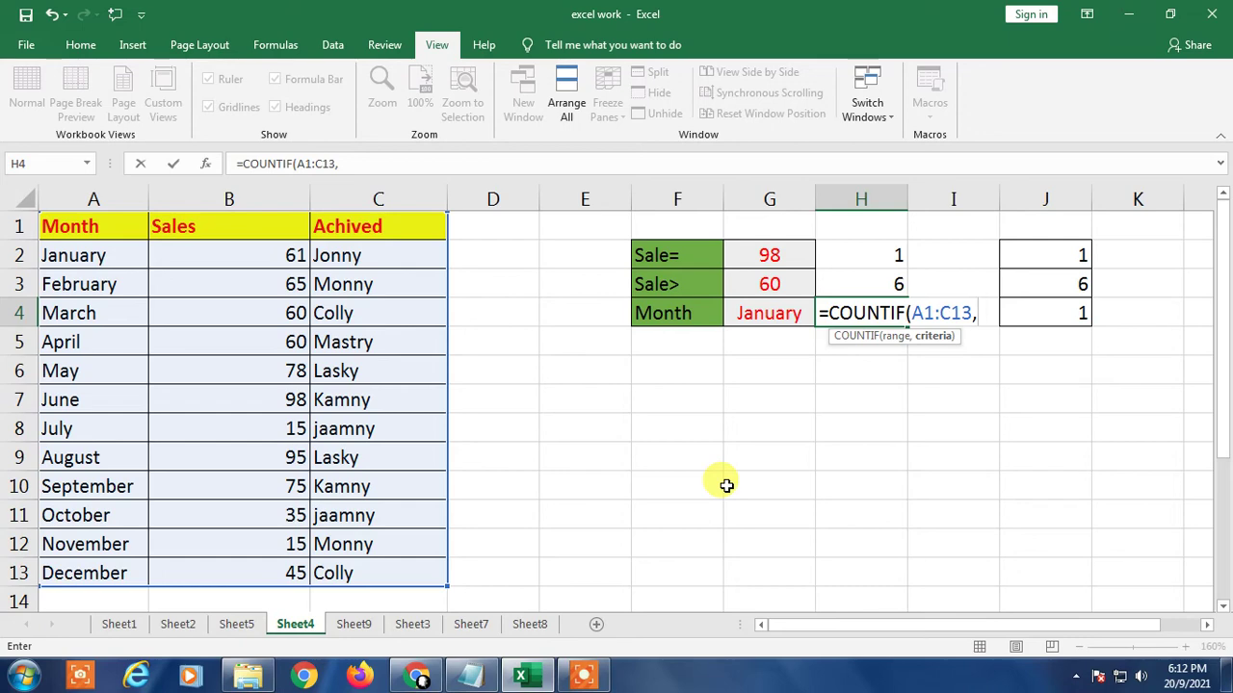
# - Complete H4's formula with a literal text criterion so it reads =COUNTIF(A1:C13,"January")
pyautogui.write('"Jan')
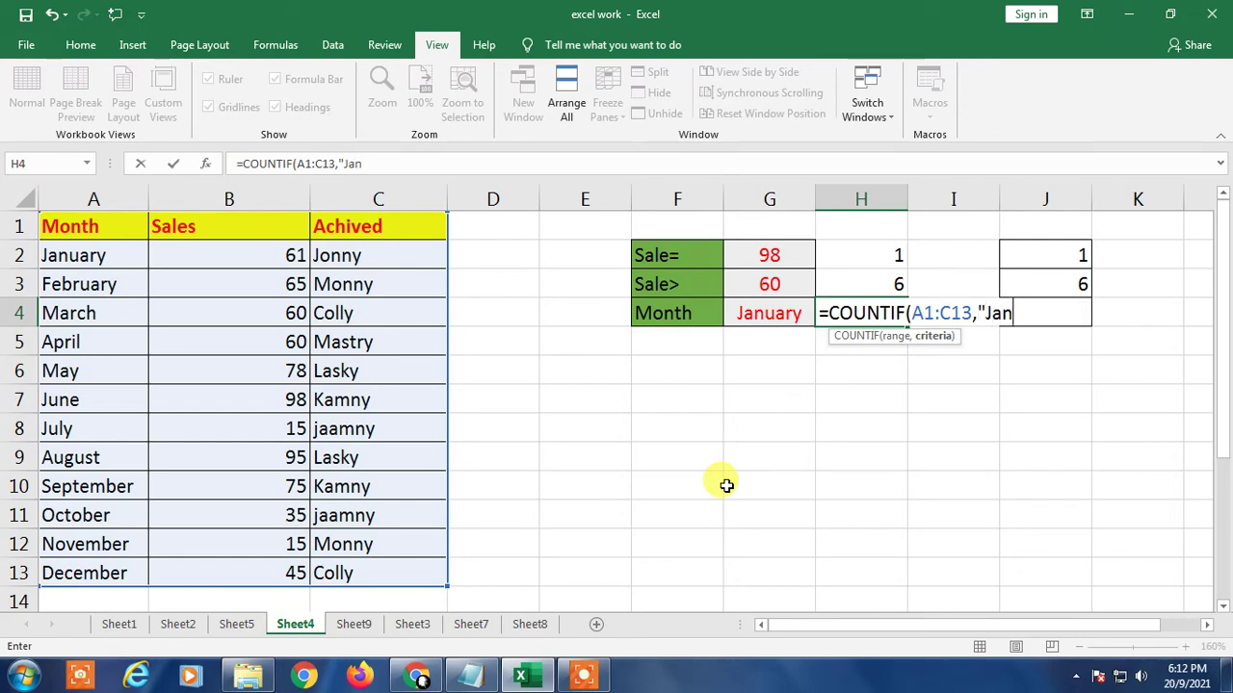
pyautogui.press('BackSpace')
pyautogui.write('nuary')
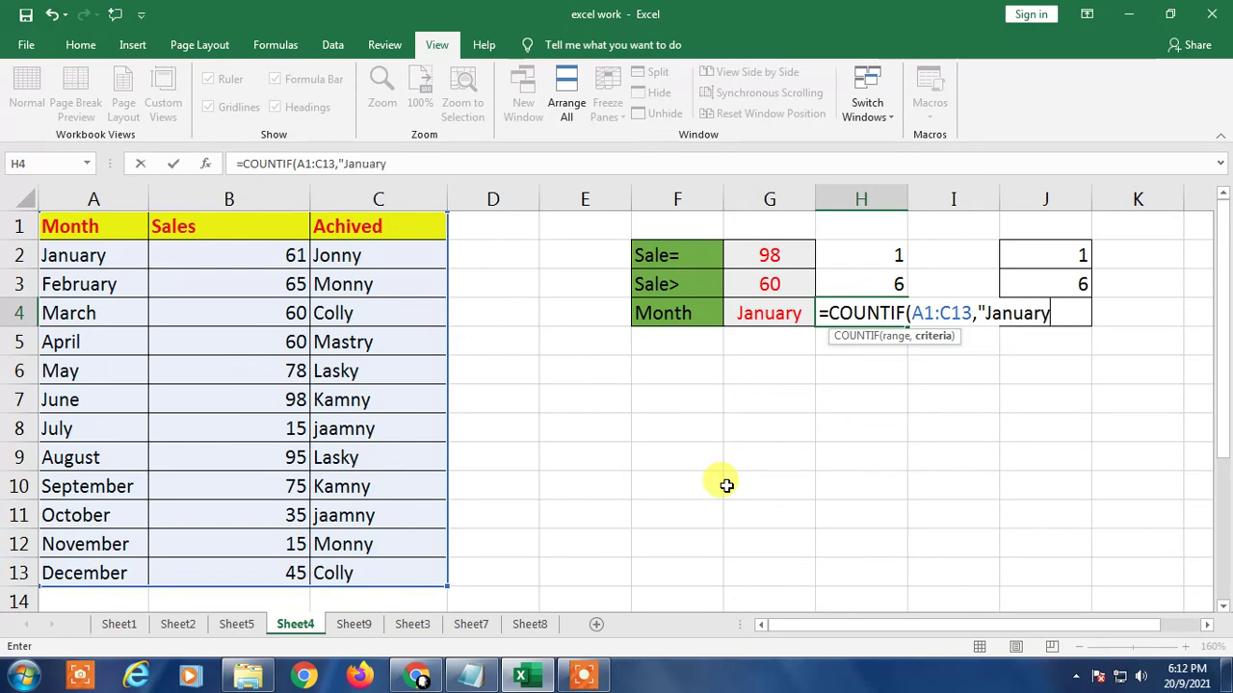
pyautogui.write('"')
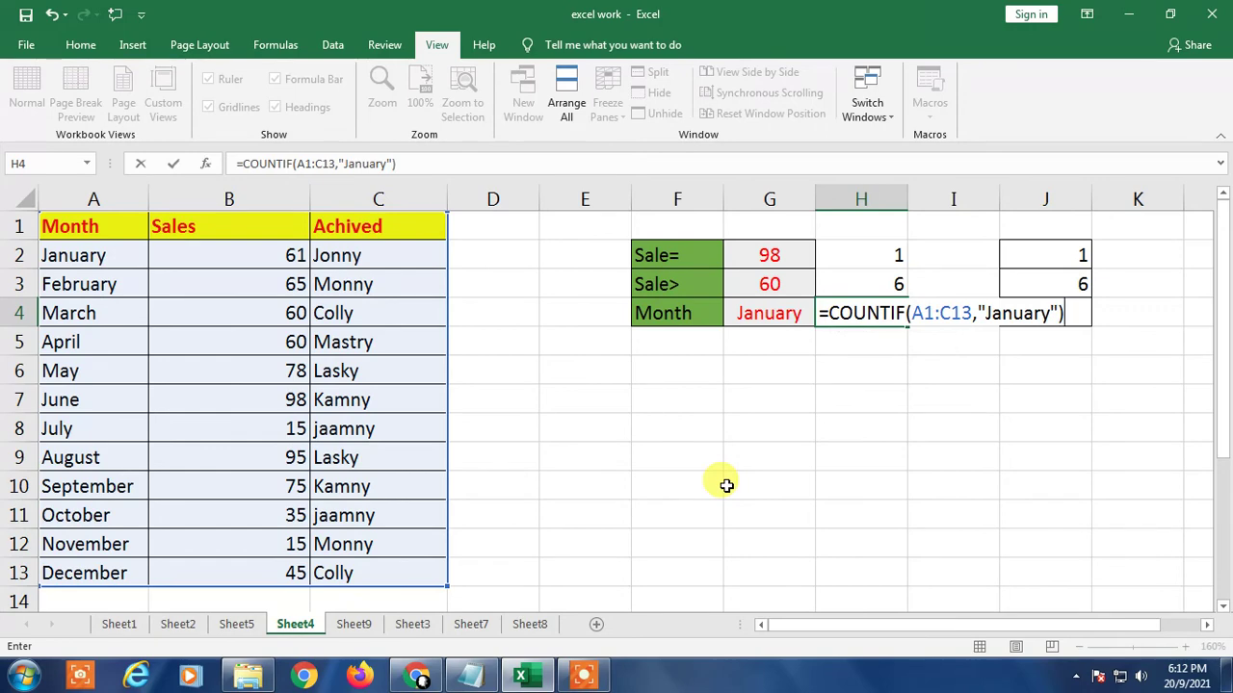
pyautogui.press('Return')
pyautogui.press('Up')
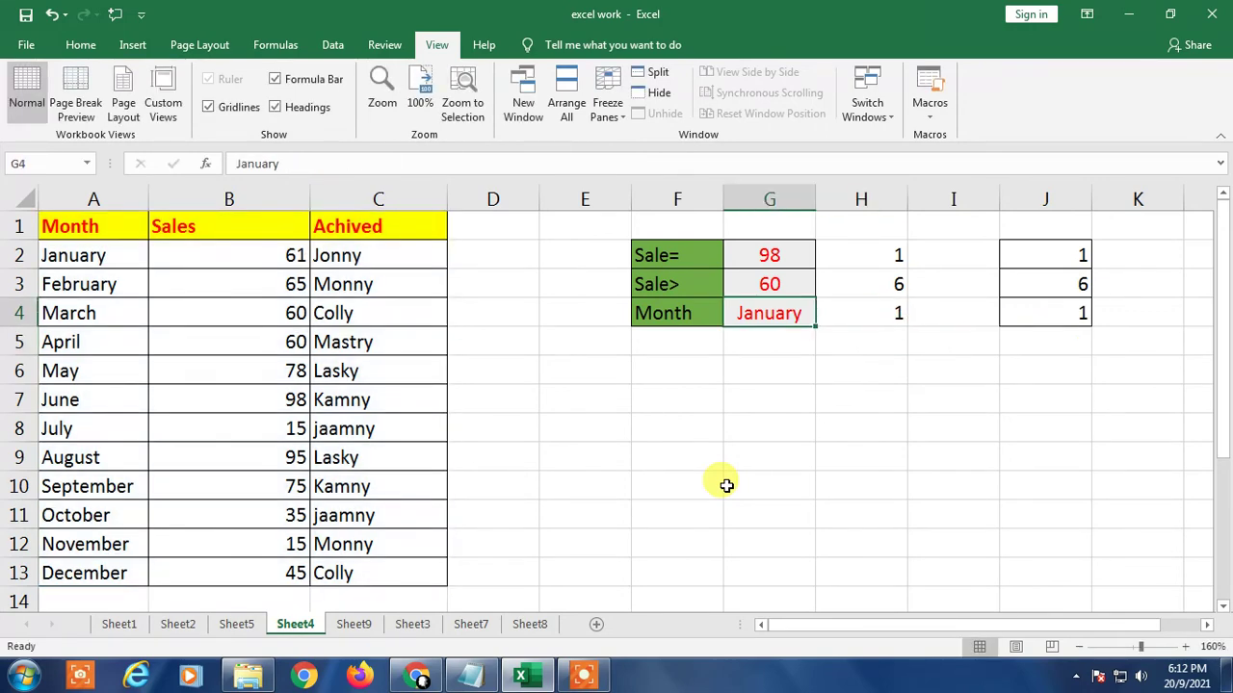
# - Copy January from A2 into Sales cell B2 to test the count in H4, and undo the paste
pyautogui.click(96, 256)
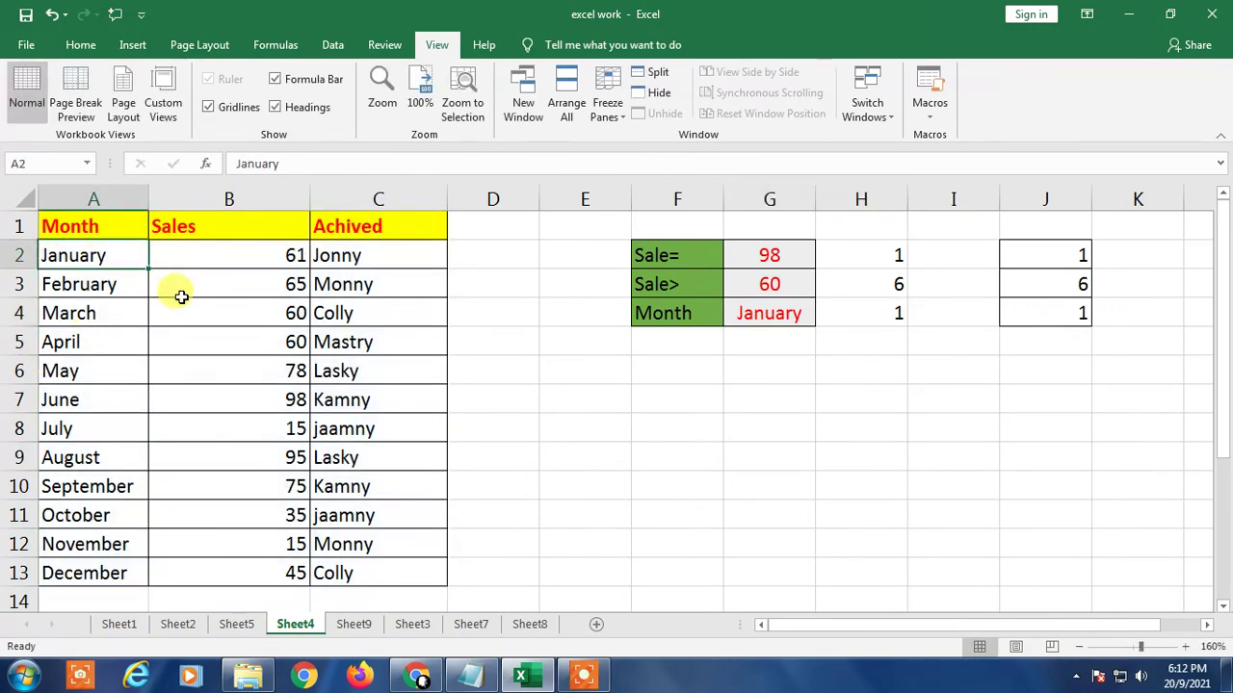
pyautogui.hotkey('ctrl', 'c')
pyautogui.press('Right')
pyautogui.hotkey('ctrl', 'v')
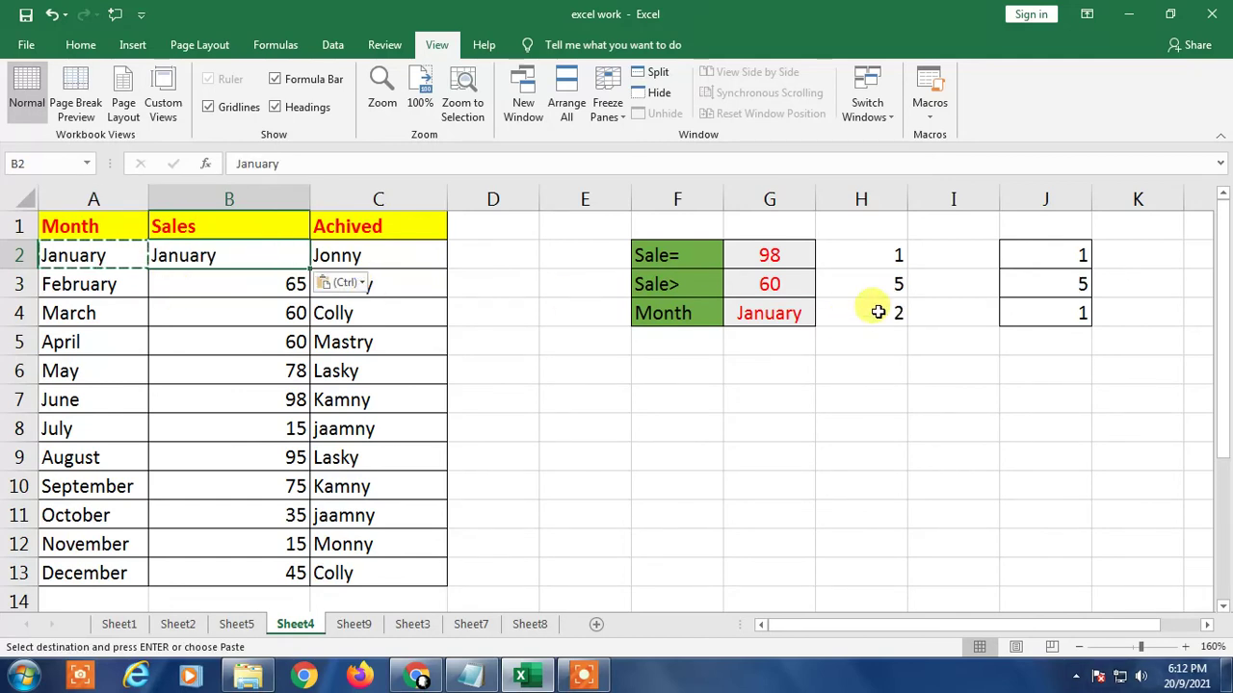
pyautogui.hotkey('ctrl', 'z')
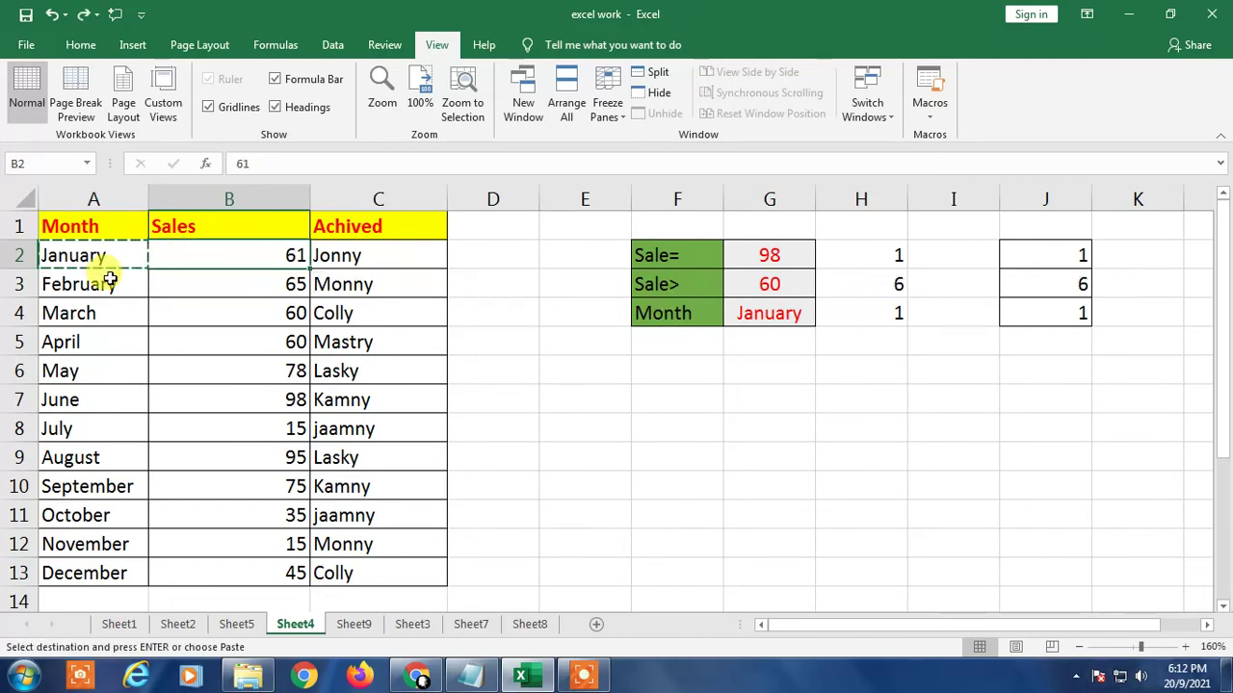
# - Paste January over the months in A3:A4 to test the count in H4, and undo the paste
pyautogui.hotkey('shift', 'Down')
pyautogui.hotkey('shift', 'Down')
pyautogui.press('Left')
pyautogui.hotkey('shift', 'Down')
pyautogui.hotkey('shift', 'Down')
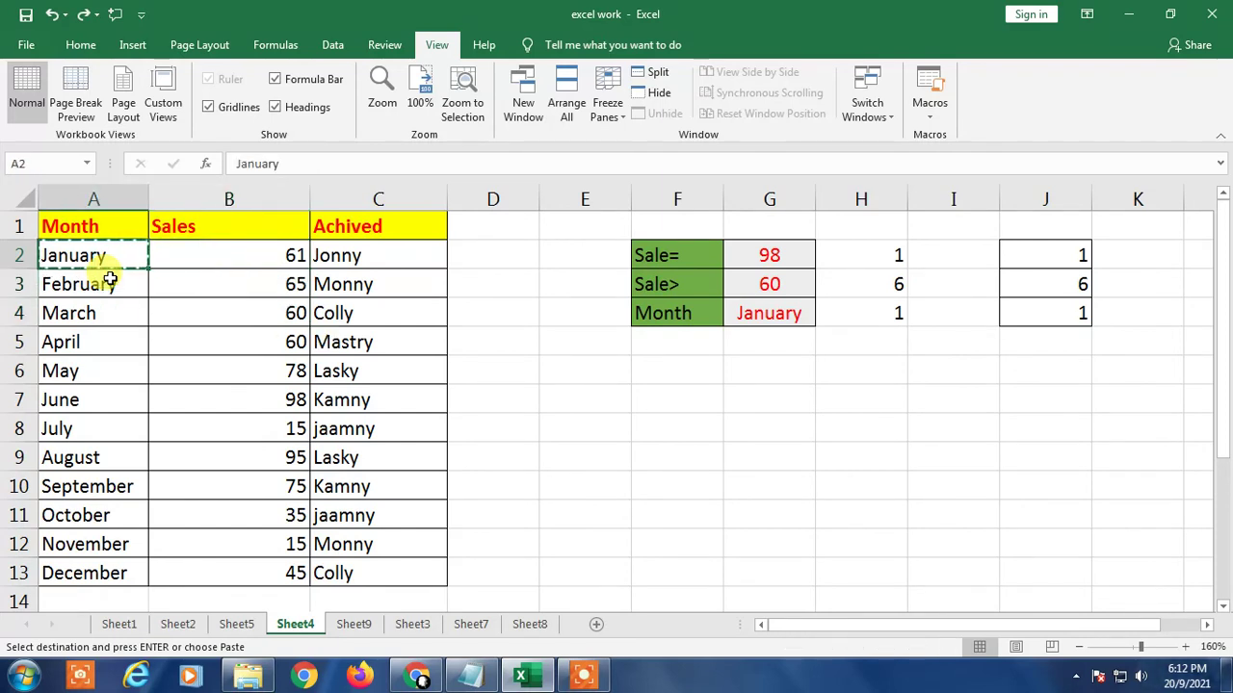
pyautogui.hotkey('ctrl', 'v')
pyautogui.hotkey('shift', 'Down')
pyautogui.press('Return')
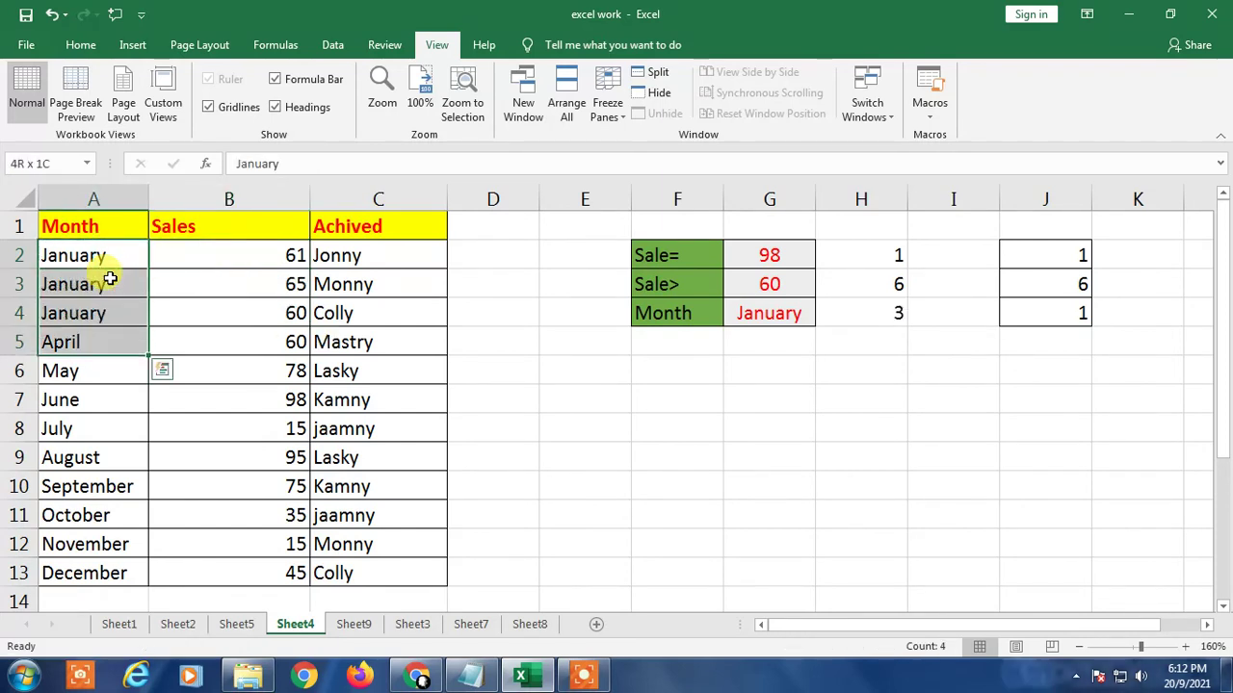
pyautogui.hotkey('ctrl', 'z')
pyautogui.hotkey('ctrl', 'z')
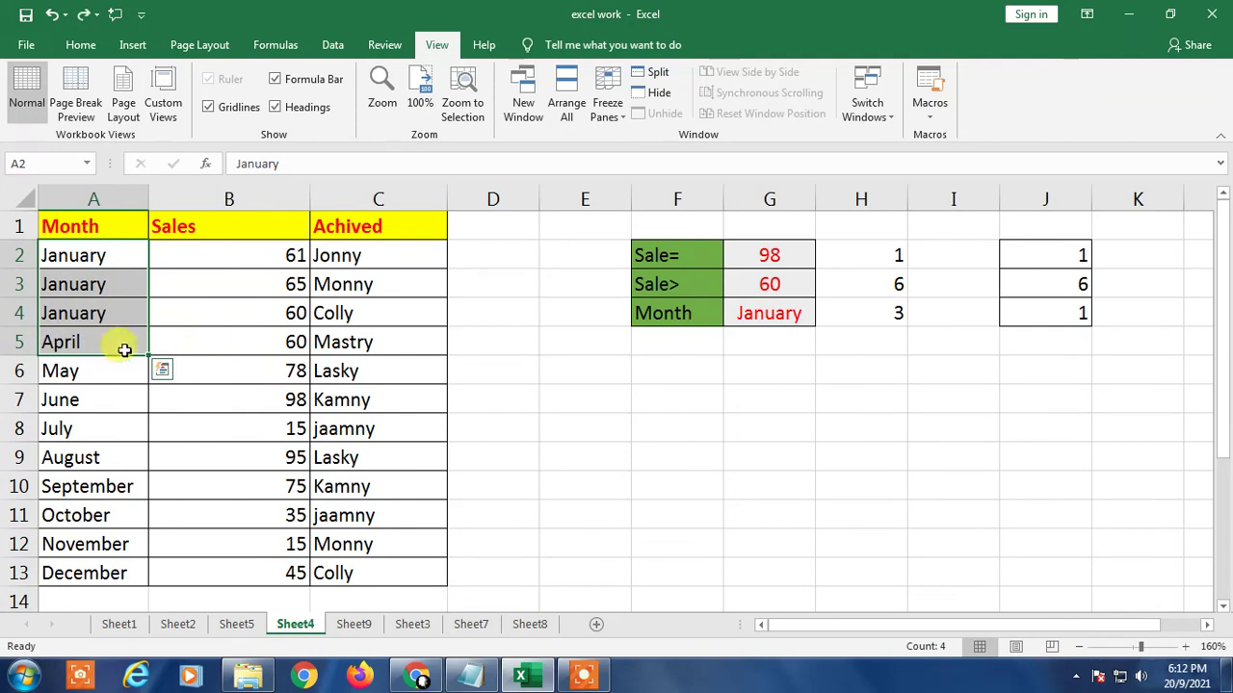
pyautogui.hotkey('ctrl', 'z')
pyautogui.click(102, 283)
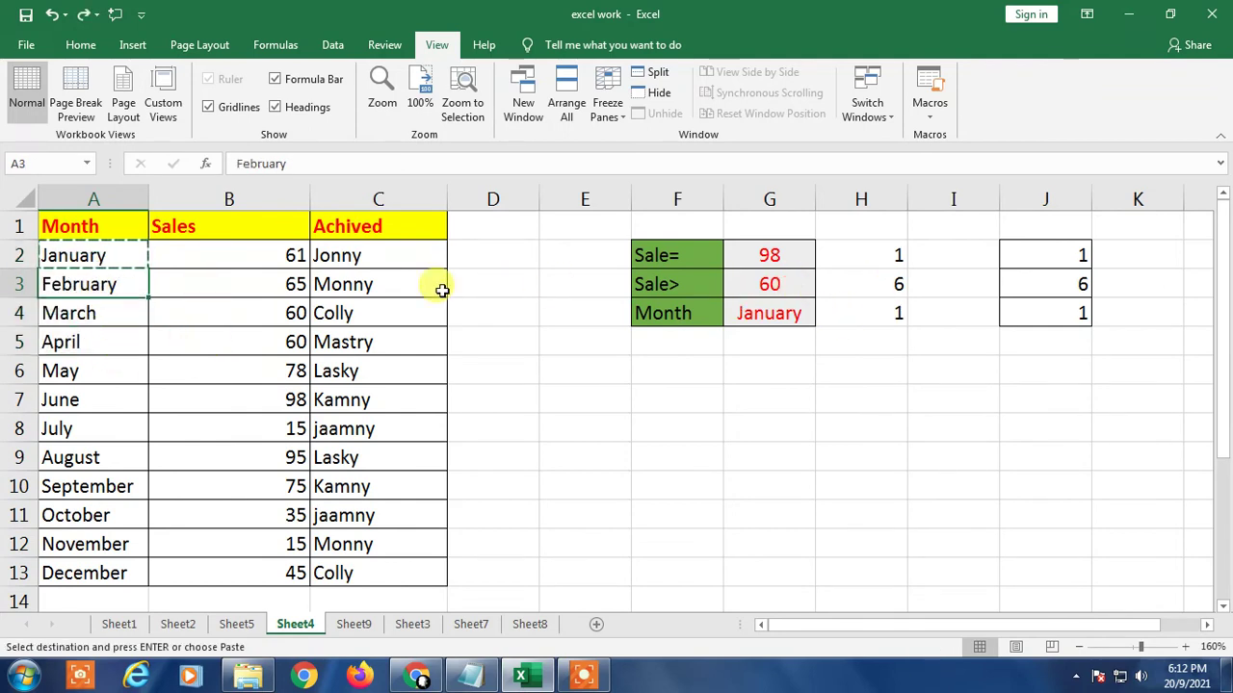
# - Replace the literal "January" in H4 with a reference to G4, making the formula =COUNTIF(A1:C13,G4)
pyautogui.click(886, 309)
pyautogui.press('F2')
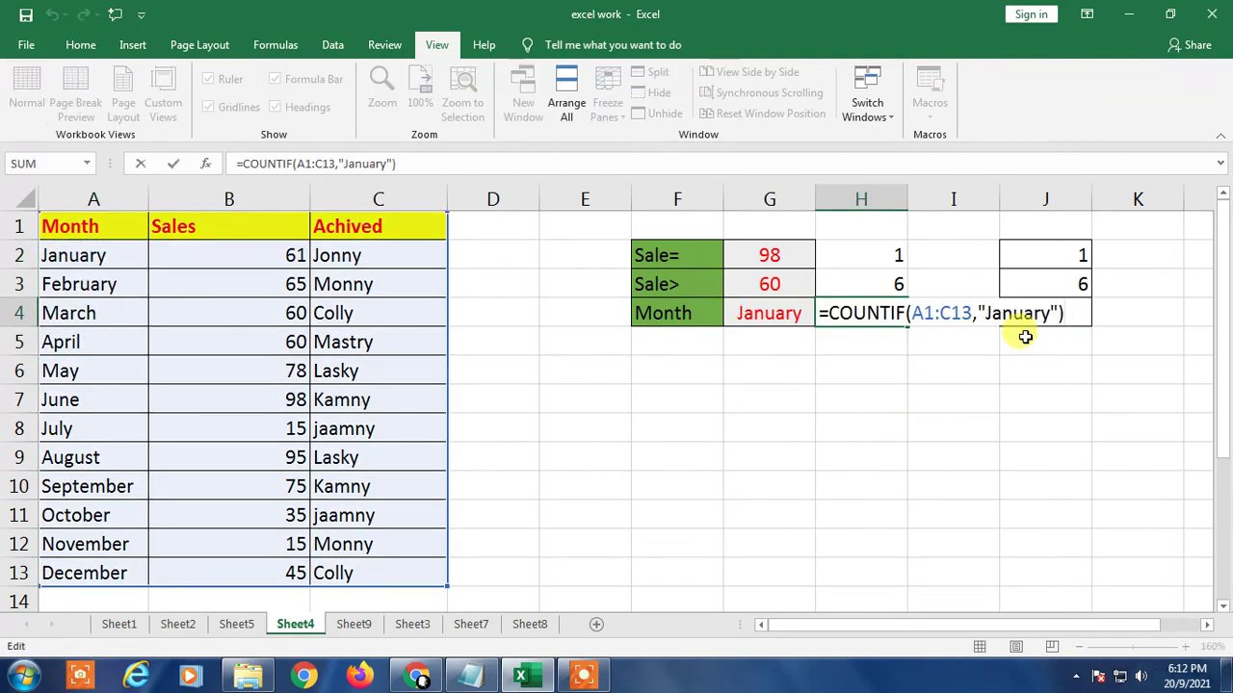
pyautogui.click(987, 313)
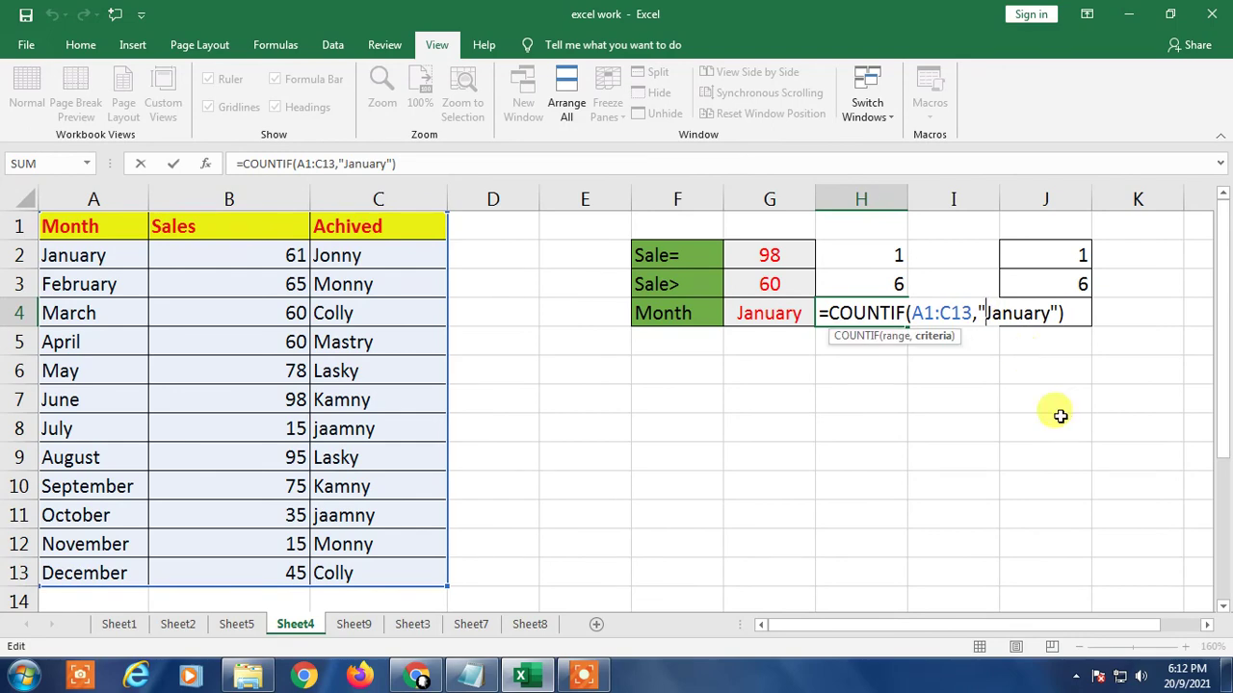
pyautogui.press('Delete')
pyautogui.press('Delete')
pyautogui.press('Delete')
pyautogui.press('Delete')
pyautogui.press('Delete')
pyautogui.press('Delete')
pyautogui.press('Delete')
pyautogui.press('Delete')
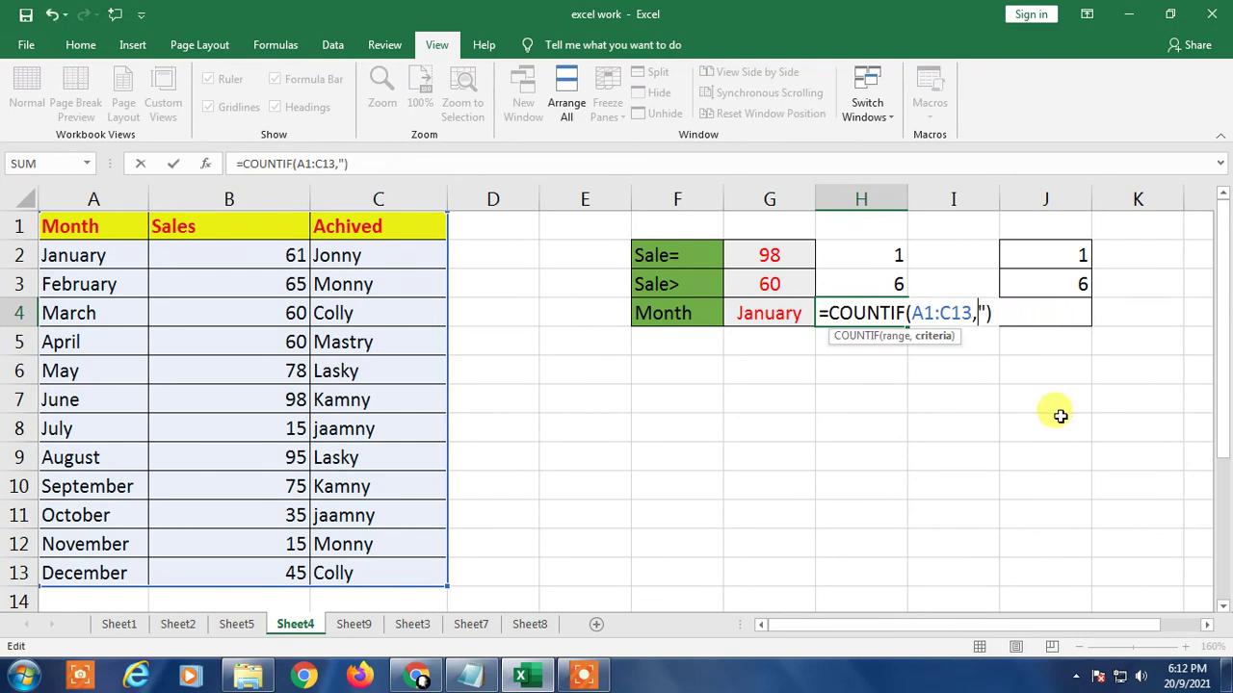
pyautogui.press('BackSpace')
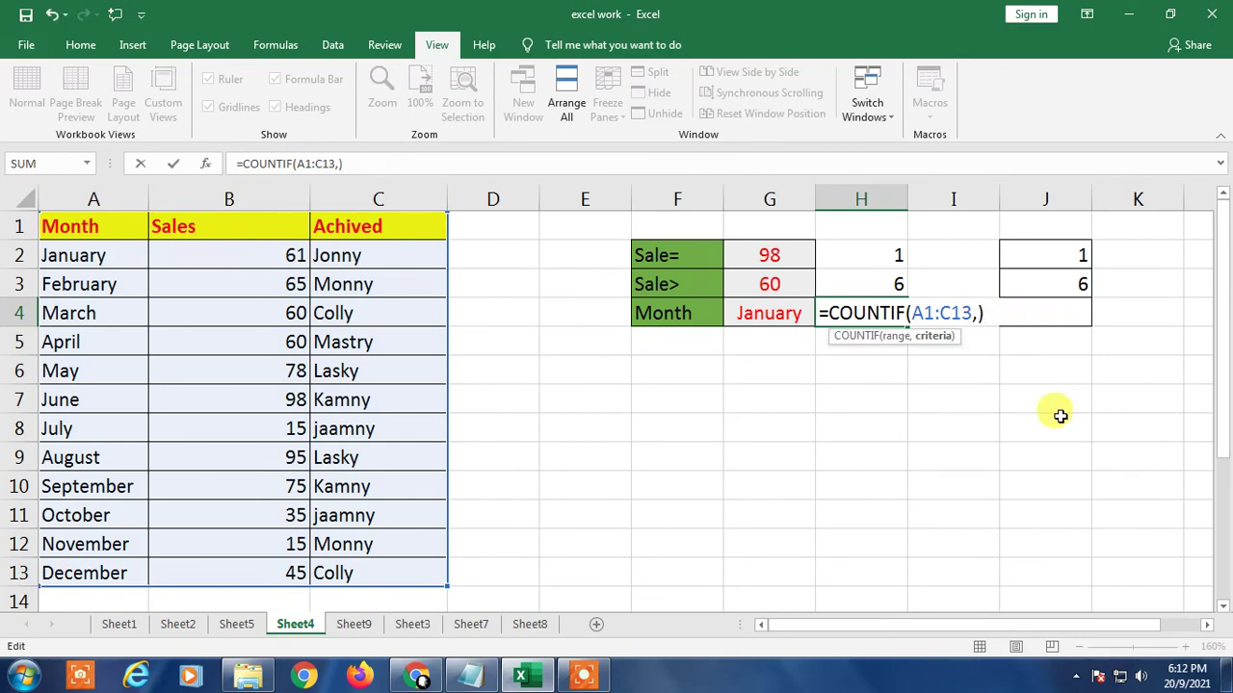
pyautogui.click(790, 314)
pyautogui.press('Return')
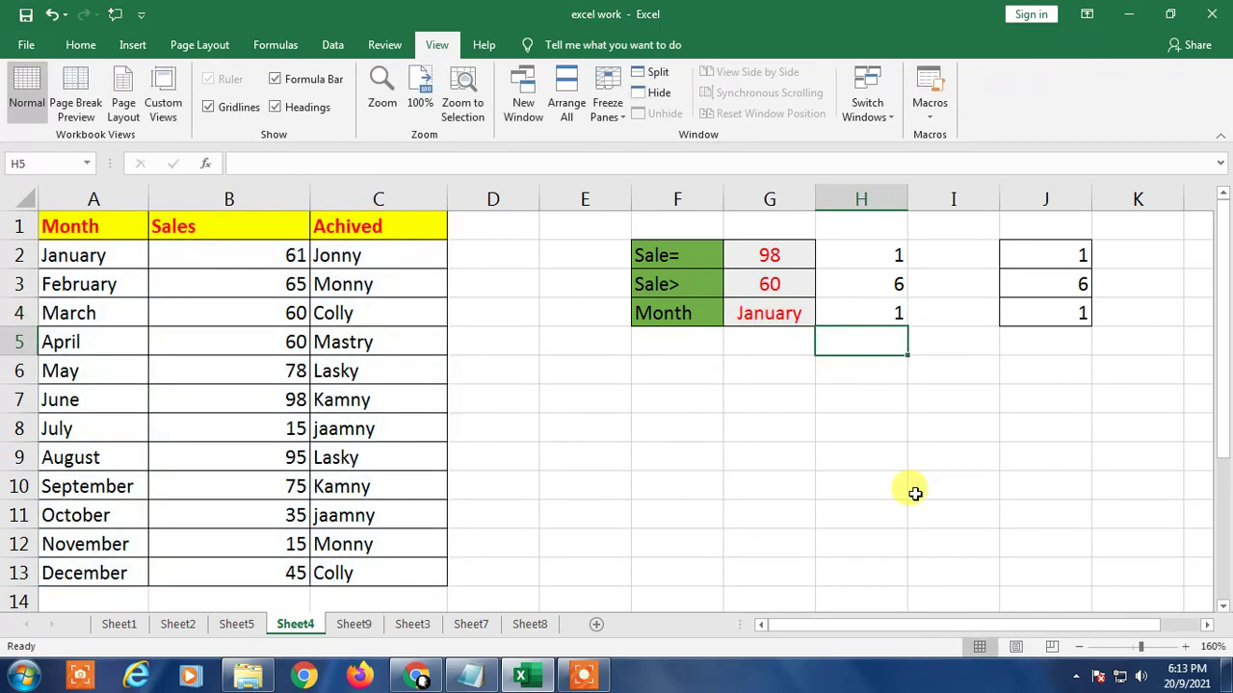
# - Set the Month criterion in G4 to May
pyautogui.press('Up')
pyautogui.press('Left')
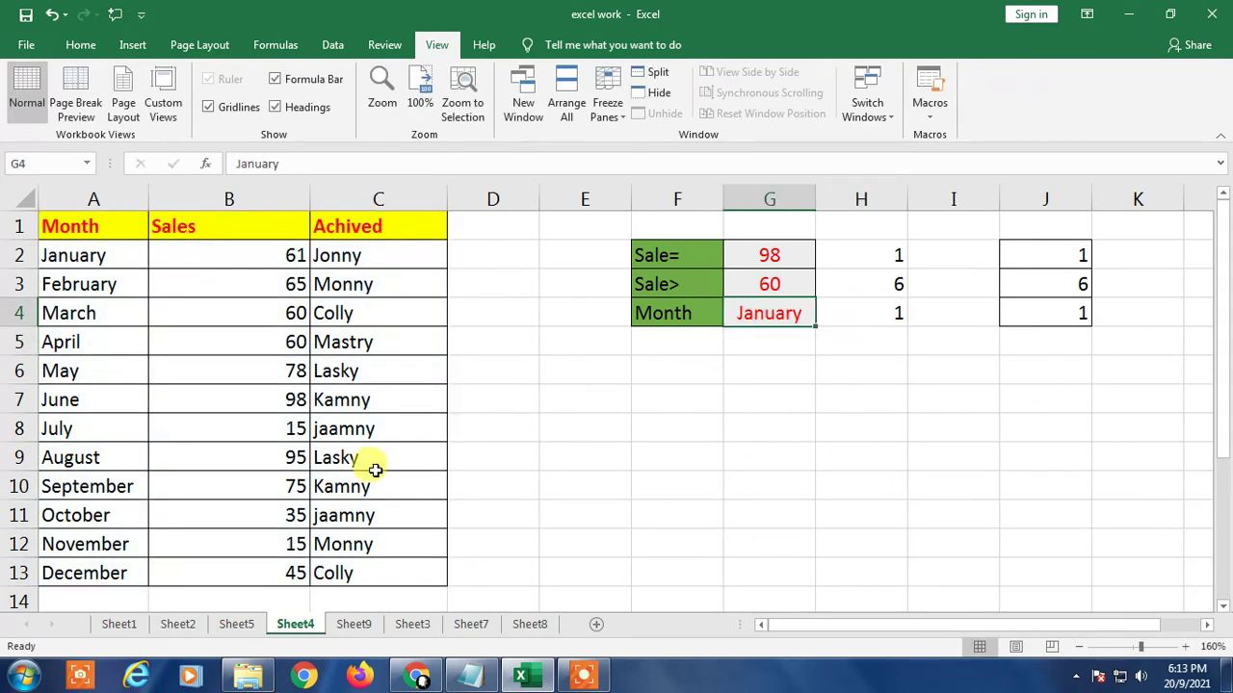
pyautogui.click(90, 368)
pyautogui.click(788, 315)
pyautogui.write('May')
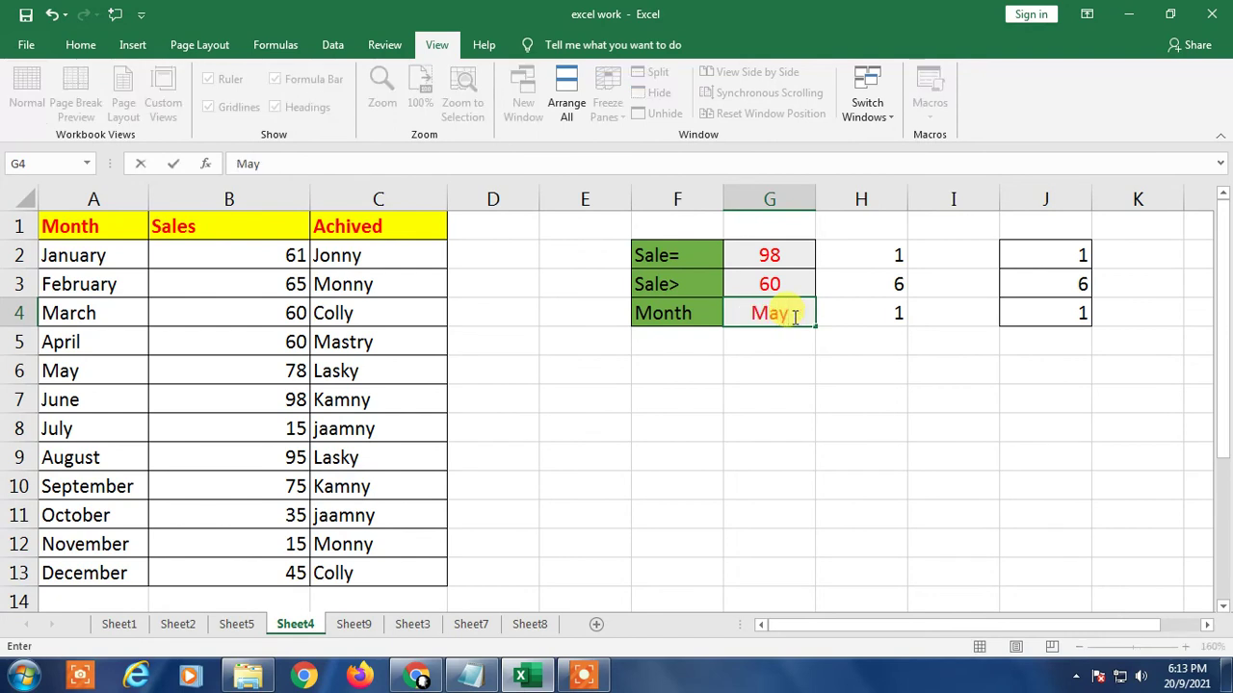
pyautogui.press('Return')
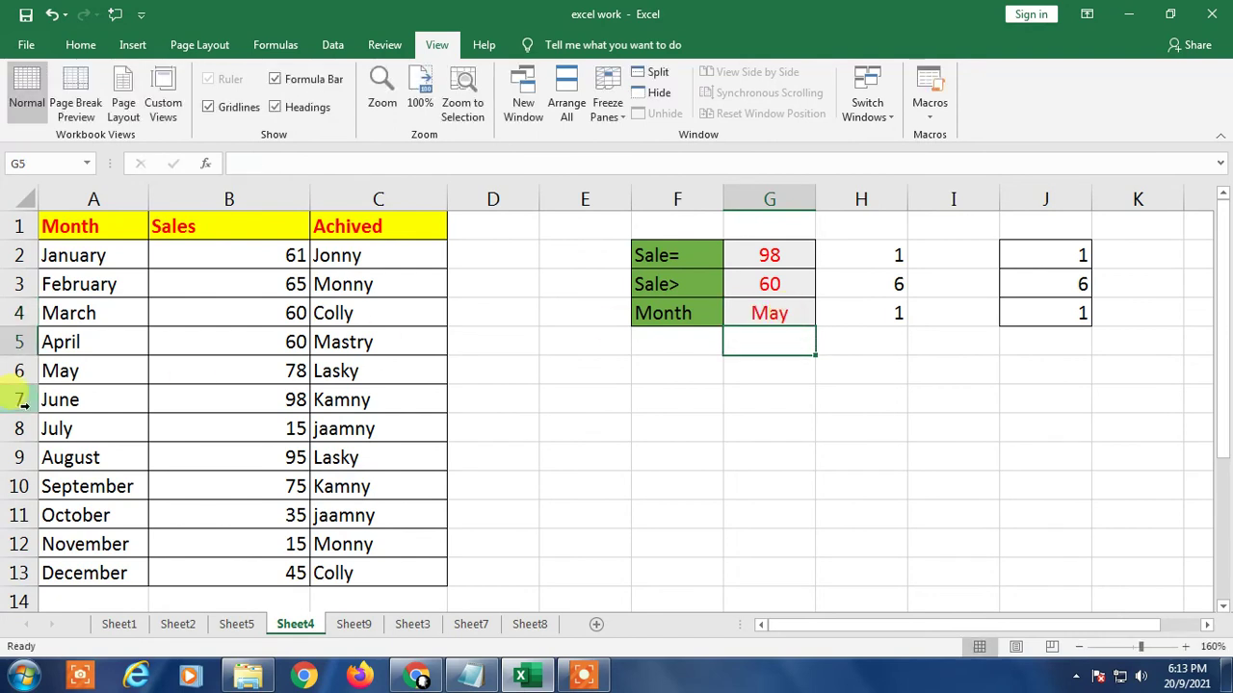
# - Fill May from A6 down into A7 to test whether the Month count in H4 responds
pyautogui.click(90, 371)
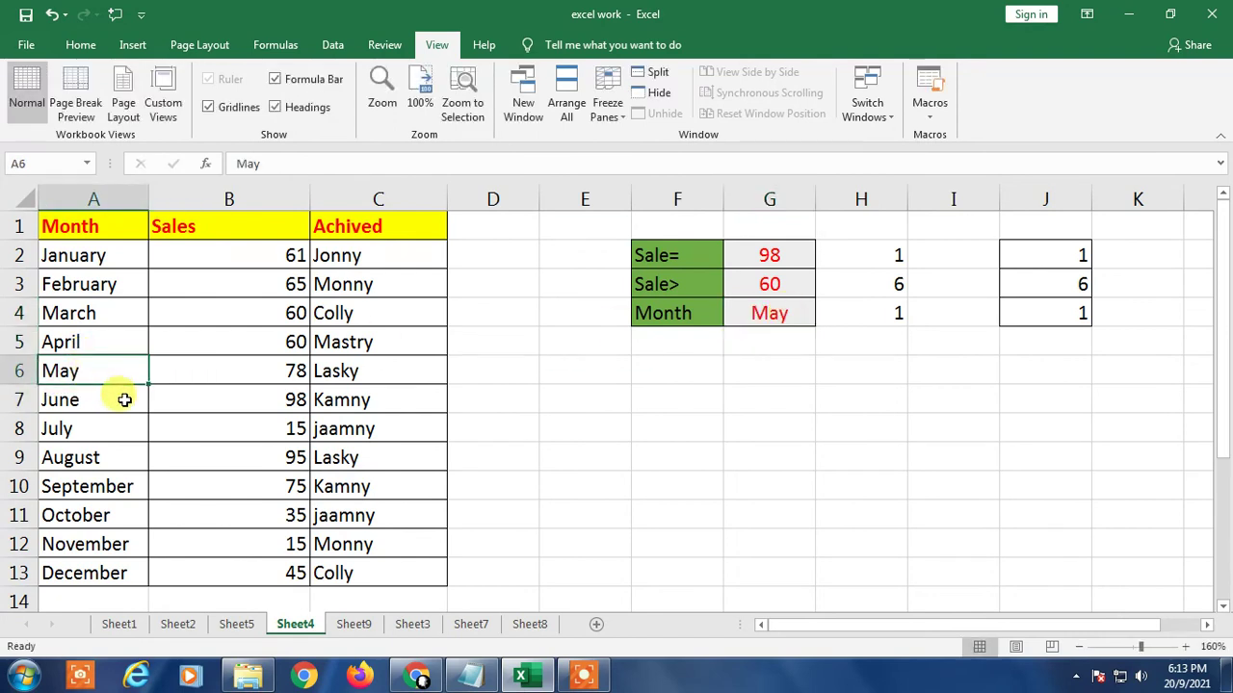
pyautogui.hotkey('ctrl', 'd')
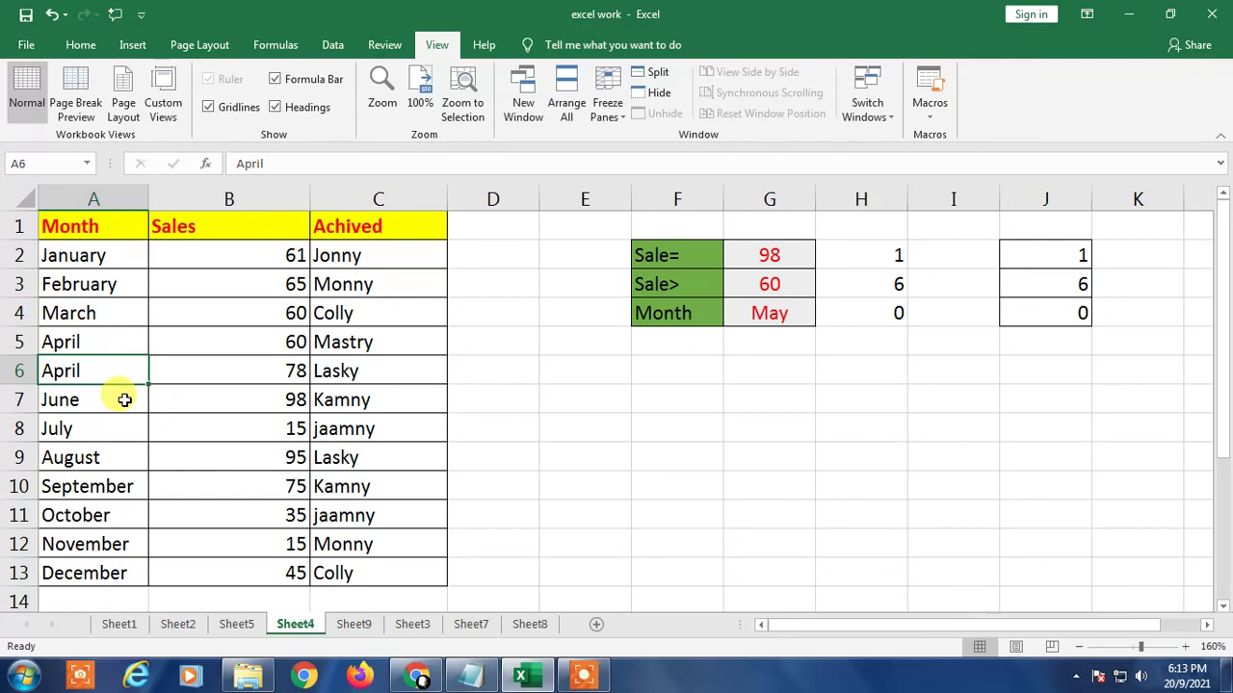
pyautogui.hotkey('ctrl', 'z')
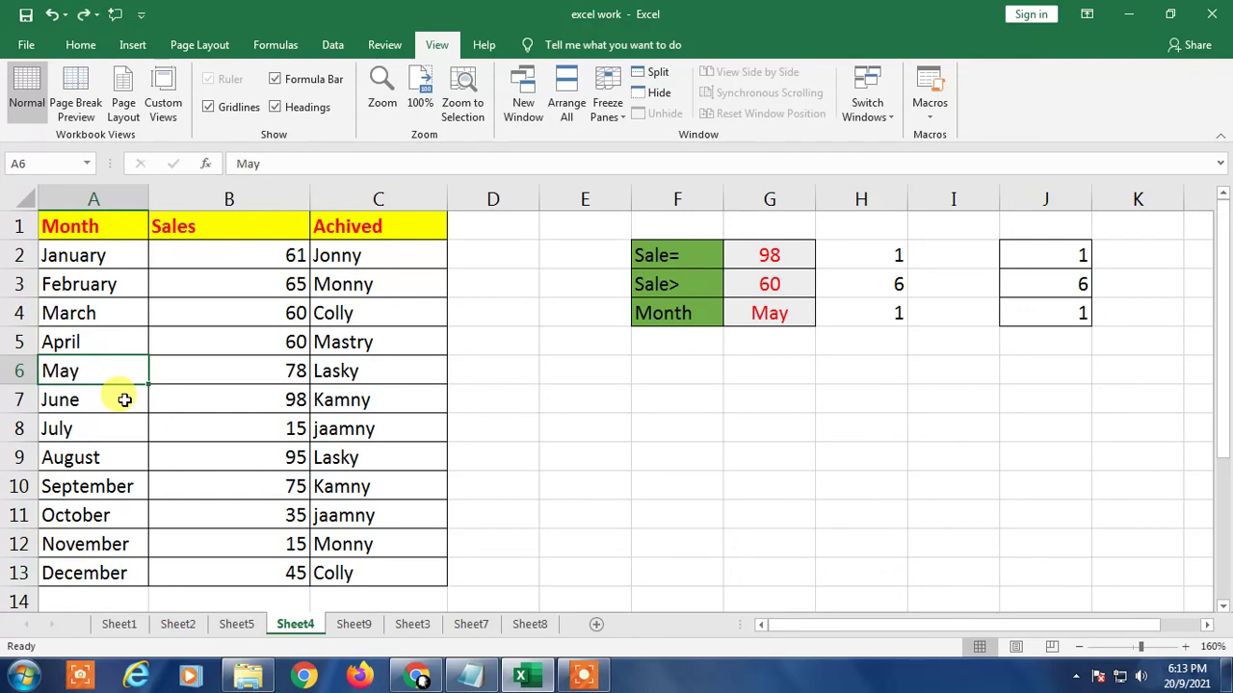
pyautogui.keyDown('shift'); pyautogui.click(124, 400); pyautogui.keyUp('shift')
pyautogui.hotkey('ctrl', 'd')
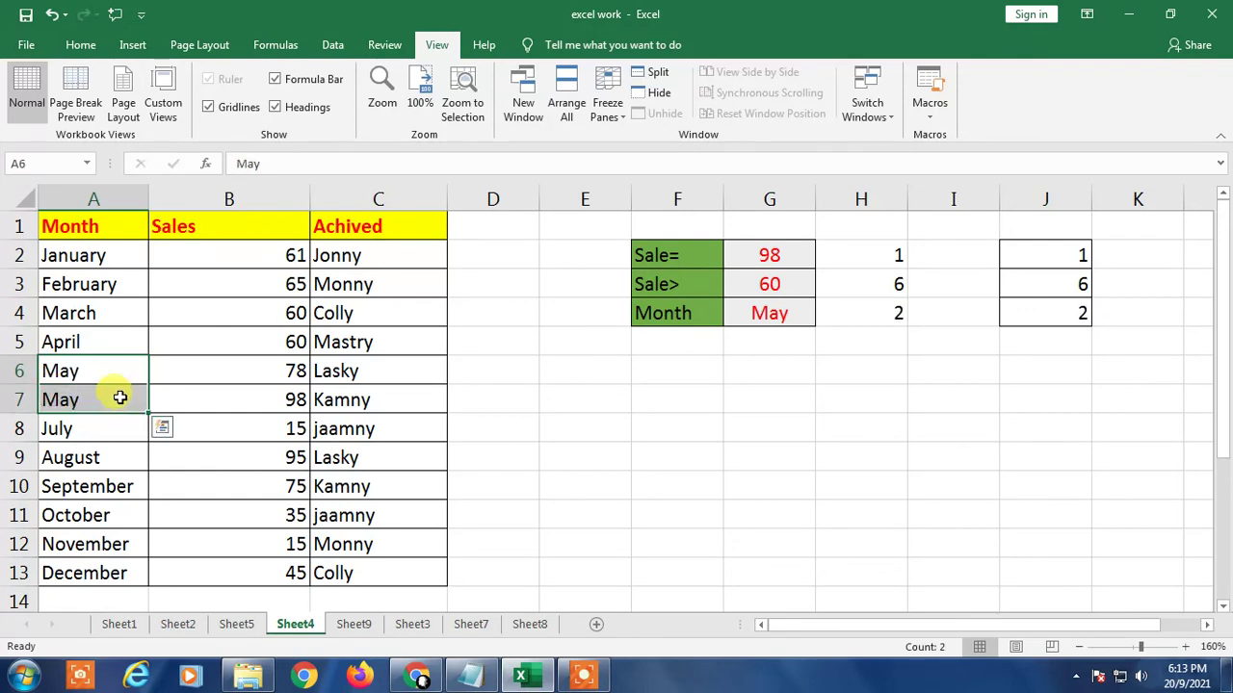
# - Check the COUNTIF formula in H4 against its Month criterion in G4, and show the desktop
pyautogui.click(112, 395)
pyautogui.click(874, 322)
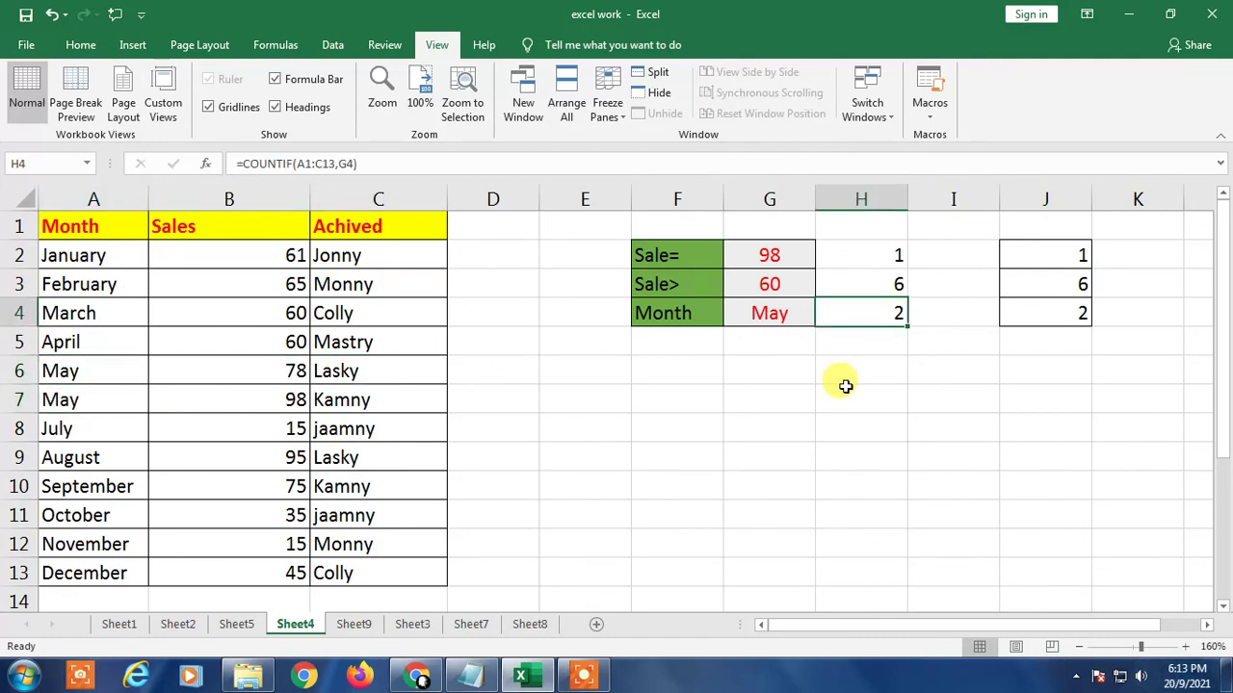
pyautogui.click(782, 320)
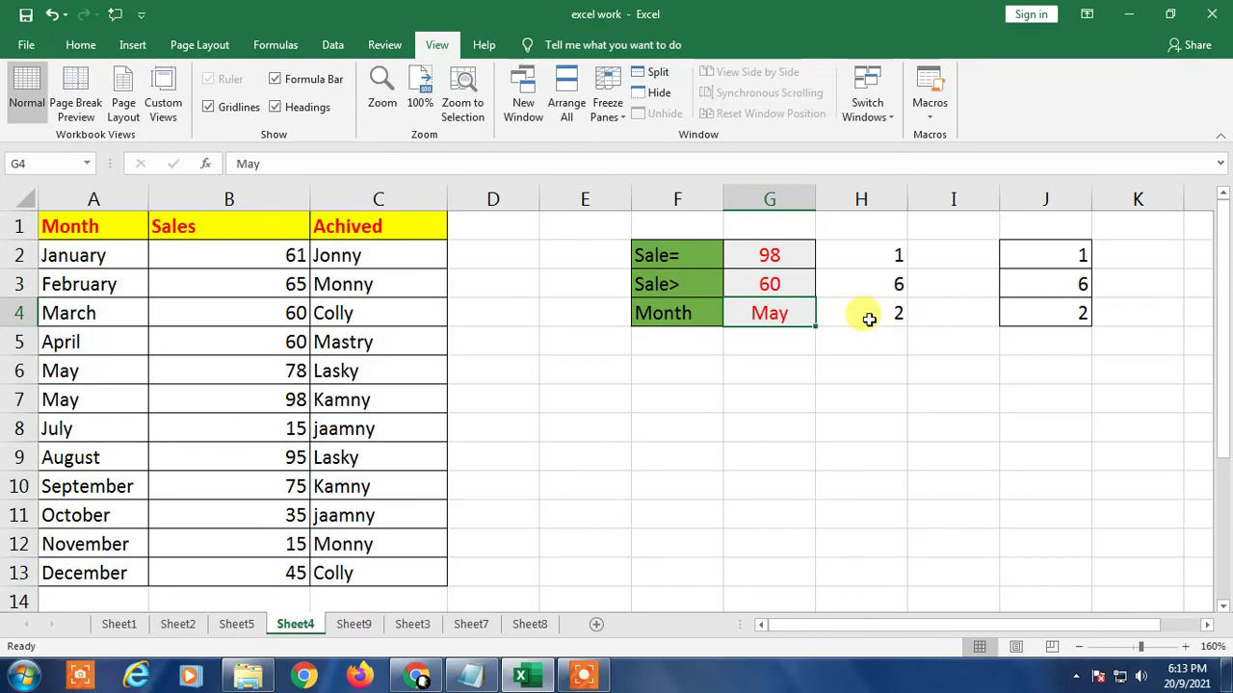
pyautogui.press('super+d')
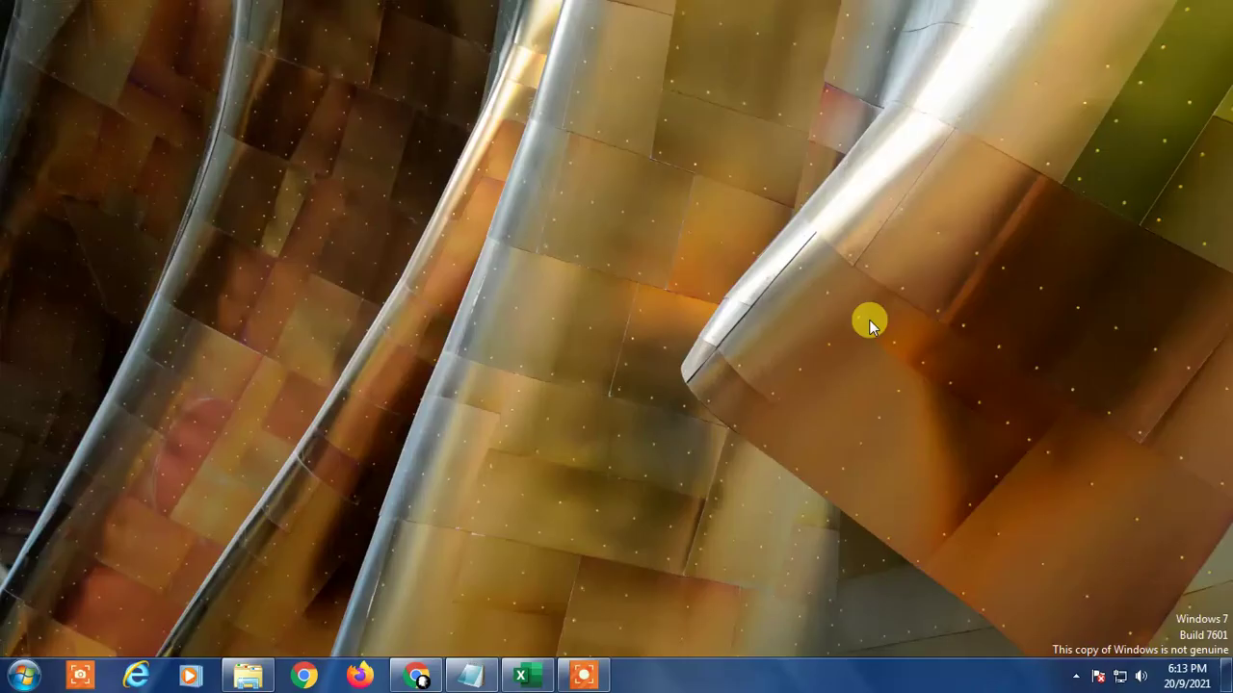